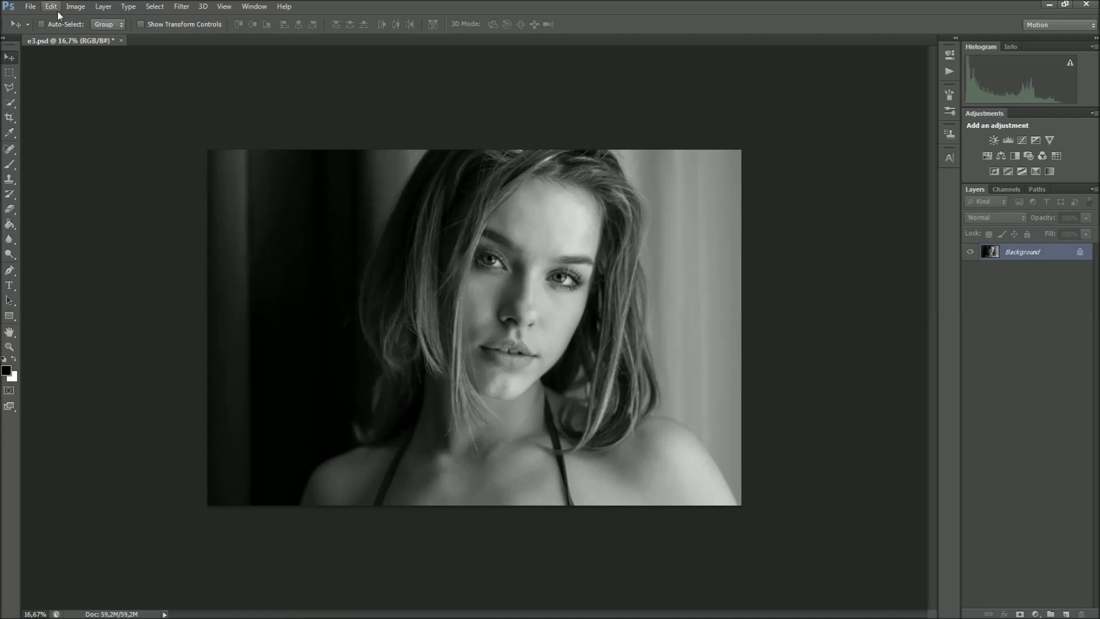
Load the Abstract Painting Brushes .ABR file through the Preset Manager.
{"action": "left_click", "coordinate": [57, 12]}
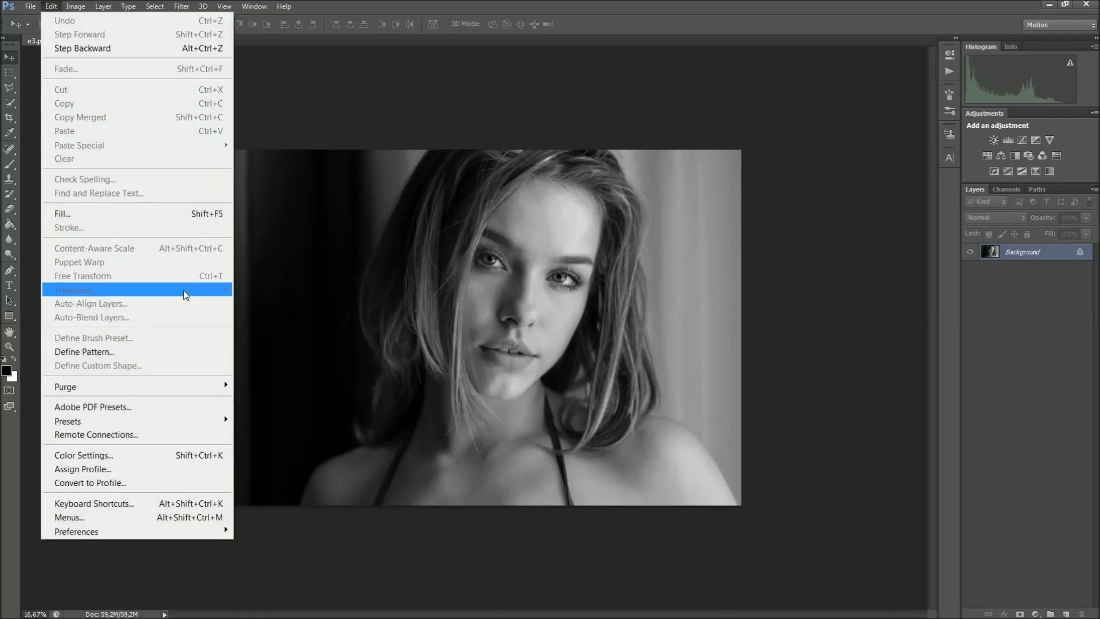
{"action": "mouse_move", "coordinate": [68, 420]}
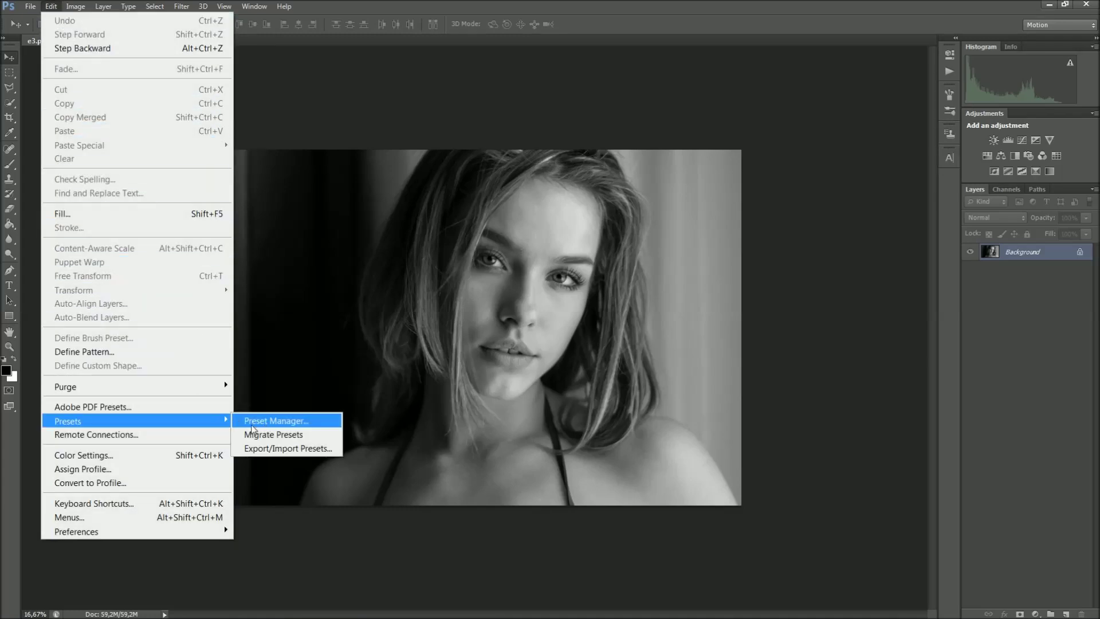
{"action": "left_click", "coordinate": [318, 421]}
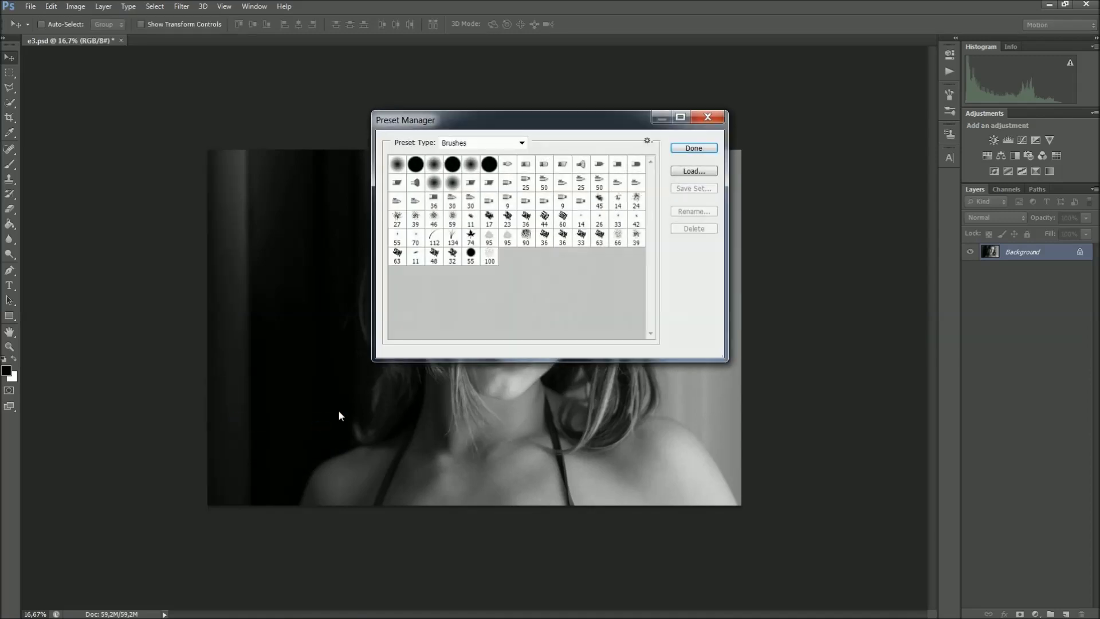
{"action": "left_click", "coordinate": [688, 172]}
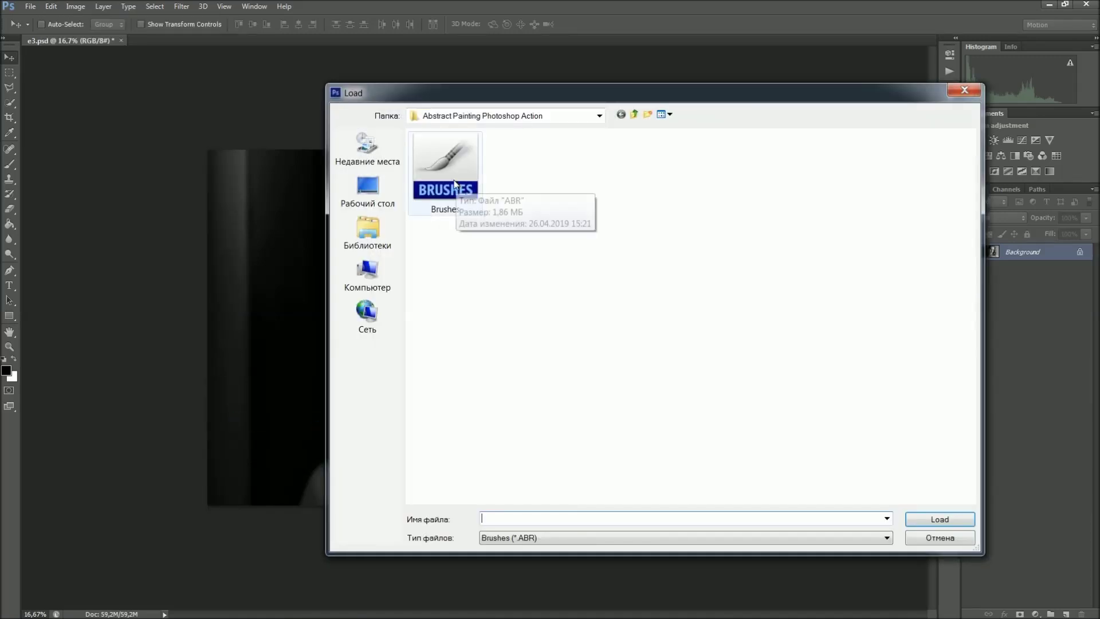
{"action": "left_click", "coordinate": [455, 183]}
{"action": "left_click", "coordinate": [928, 519]}
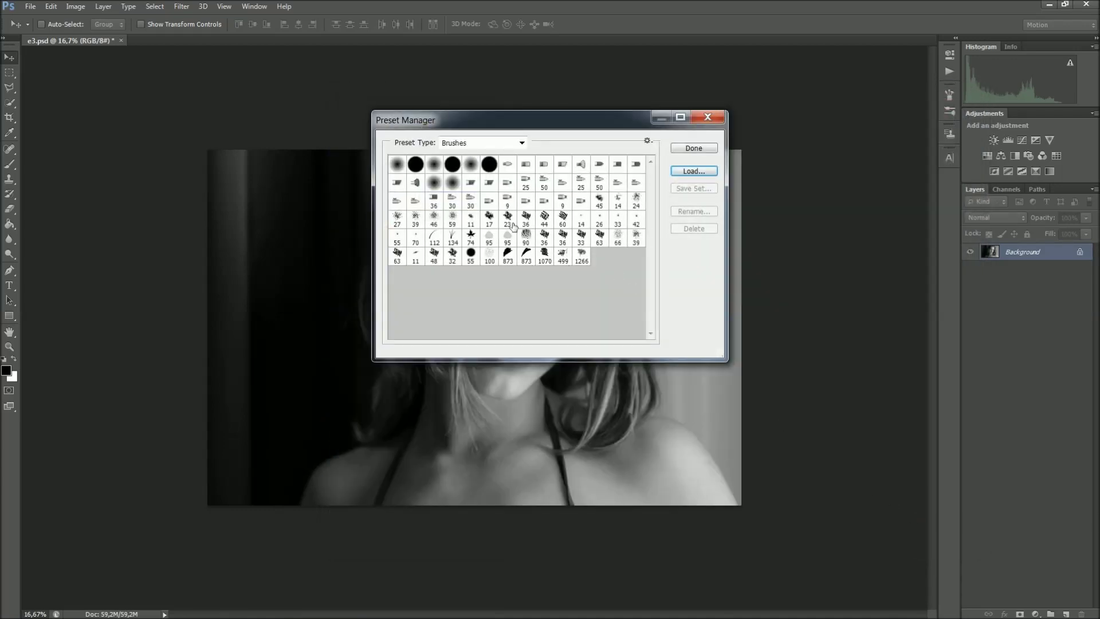
Load the Abstract Painting Pattern .PAT file into Patterns and close the Preset Manager.
{"action": "left_click", "coordinate": [521, 142]}
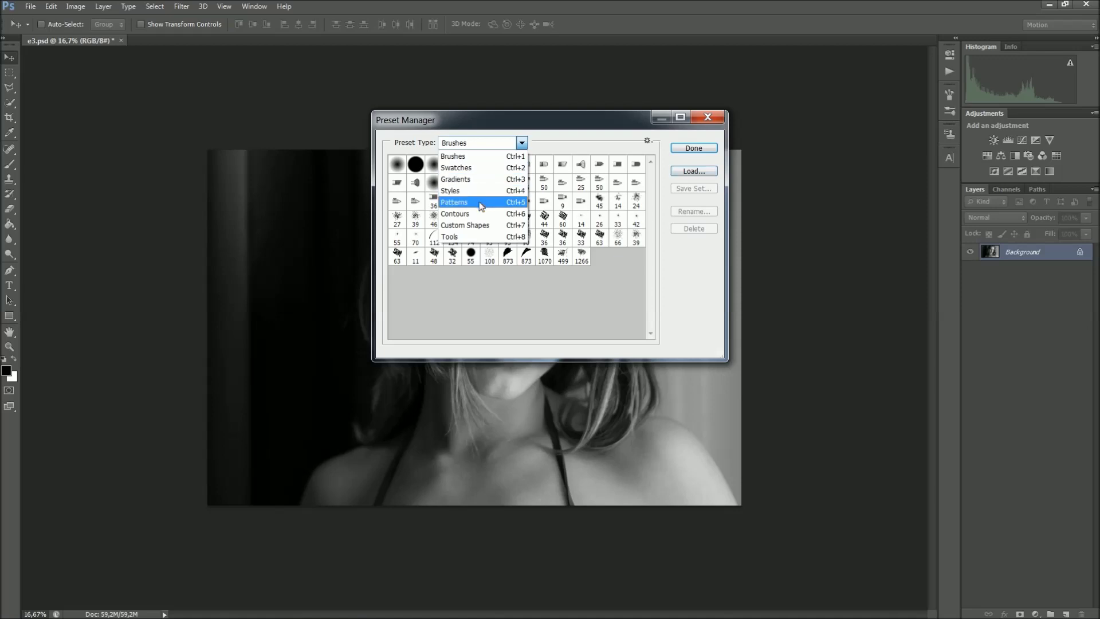
{"action": "left_click", "coordinate": [479, 202]}
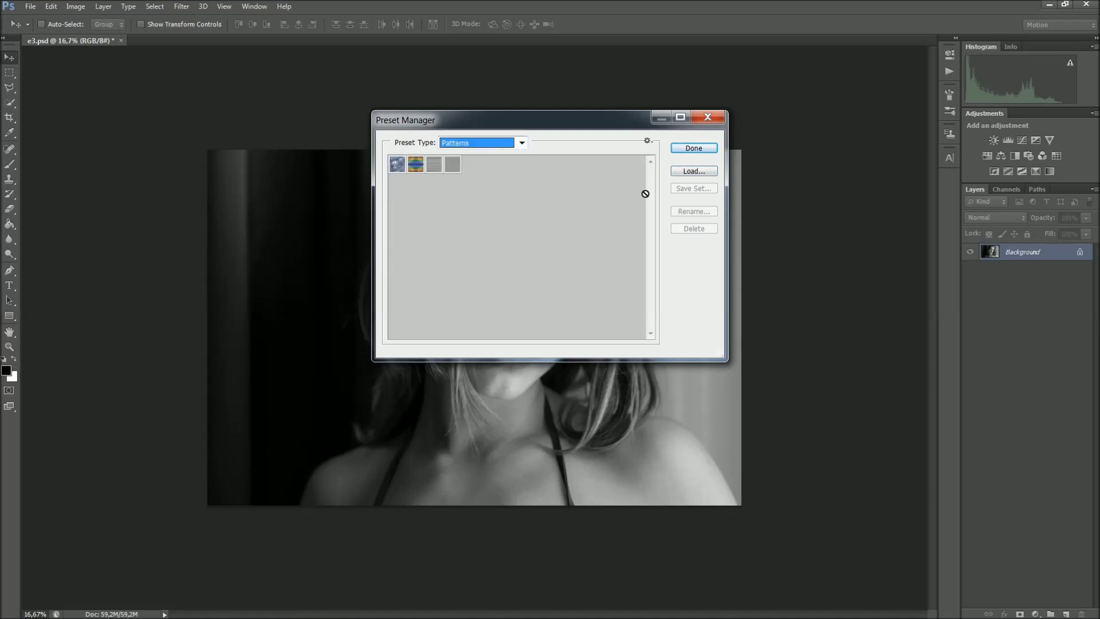
{"action": "left_click", "coordinate": [684, 173]}
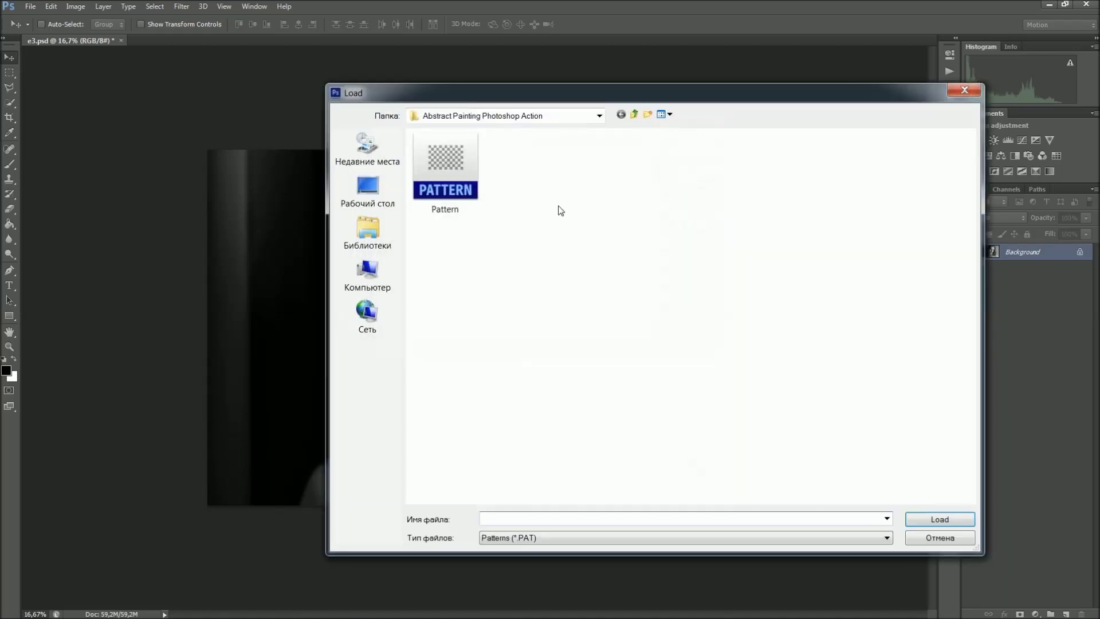
{"action": "left_click", "coordinate": [923, 520]}
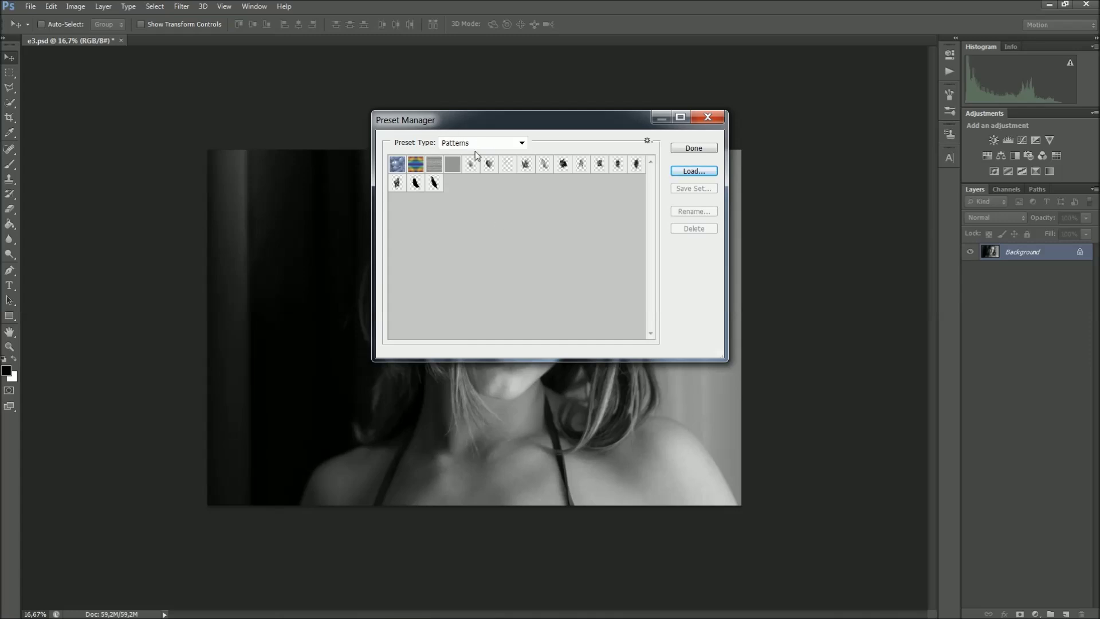
{"action": "left_click", "coordinate": [699, 148]}
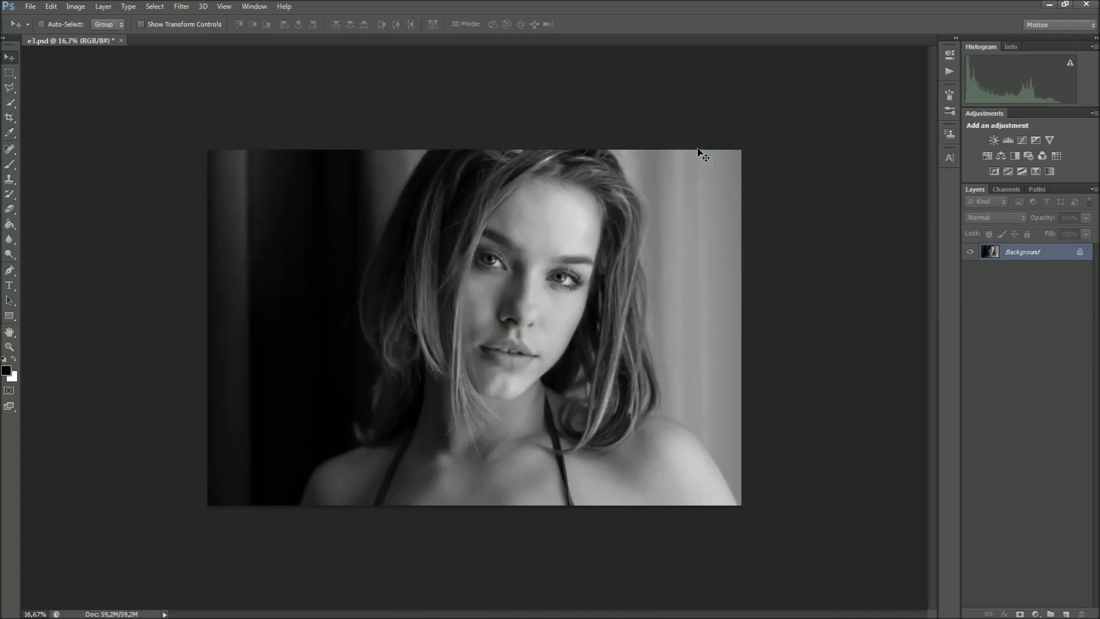
Load the Abstract Painting Photoshop Action .ATN set into the Actions panel and select PLAY.
{"action": "left_click", "coordinate": [76, 8]}
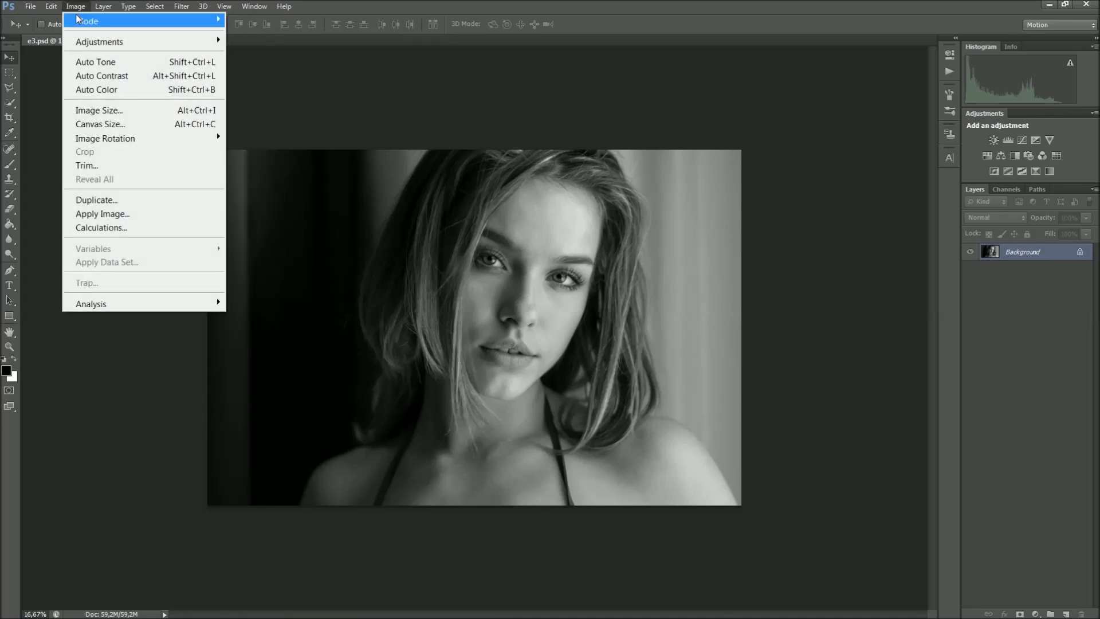
{"action": "mouse_move", "coordinate": [87, 20]}
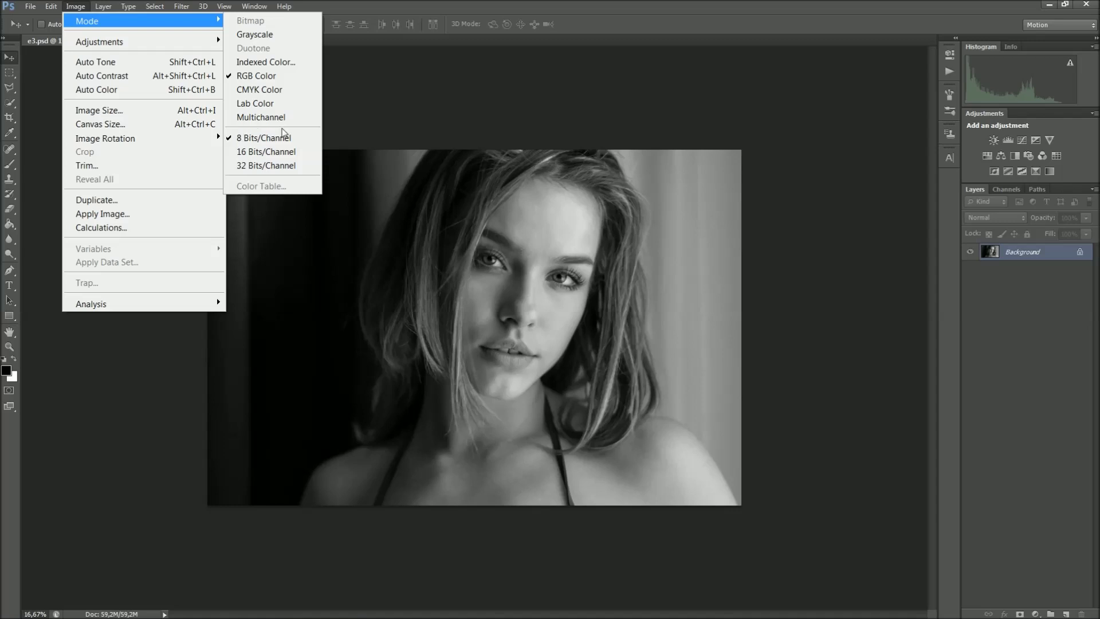
{"action": "left_click", "coordinate": [356, 17]}
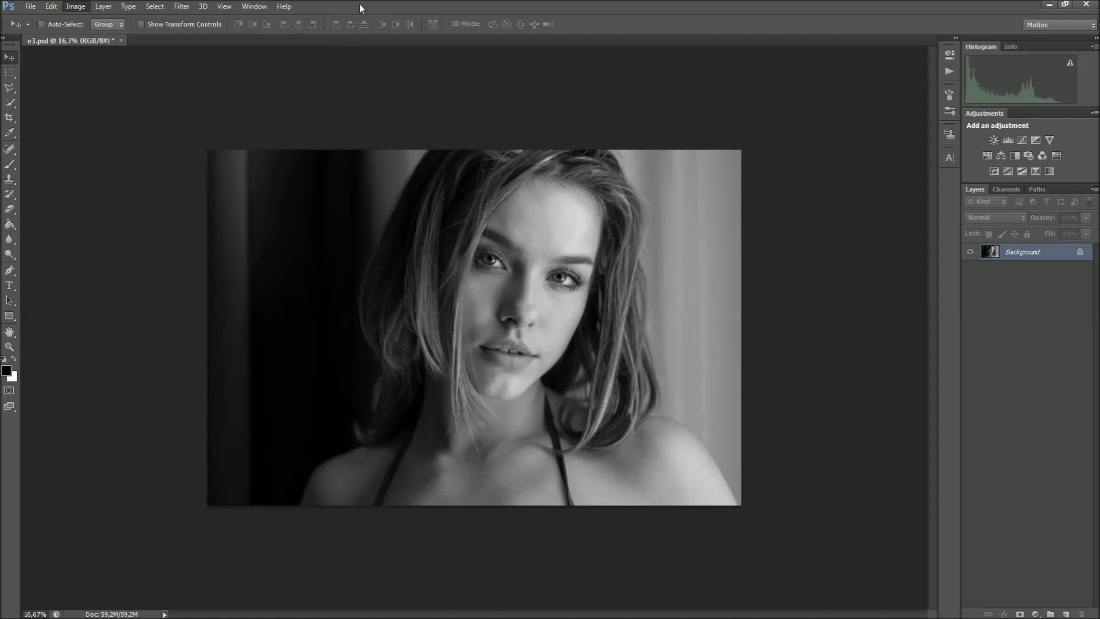
{"action": "left_click", "coordinate": [250, 7]}
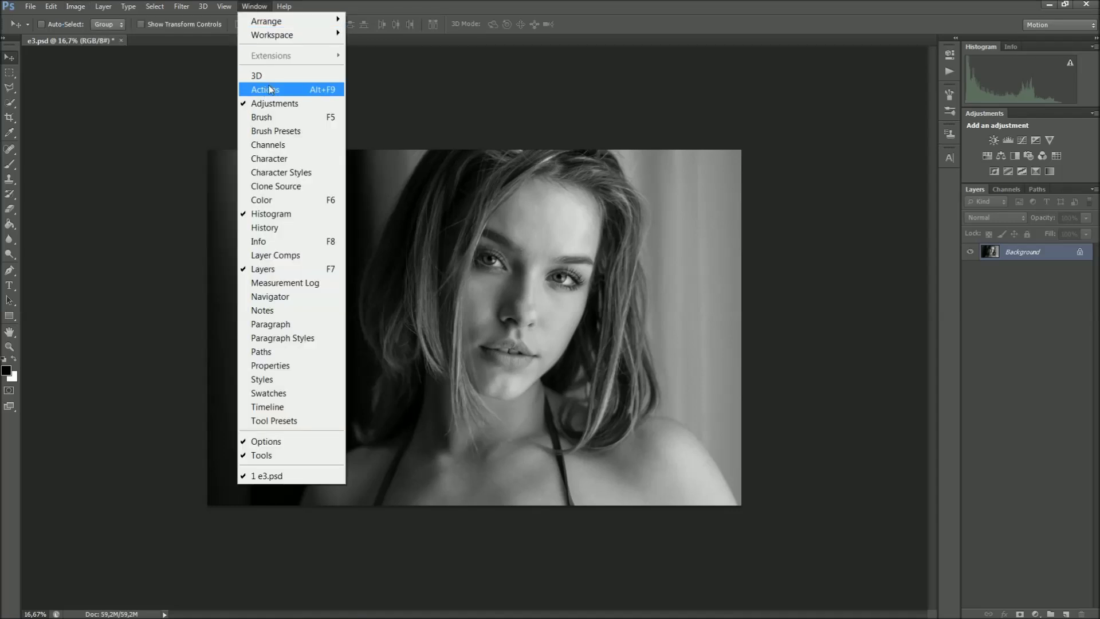
{"action": "left_click", "coordinate": [300, 91]}
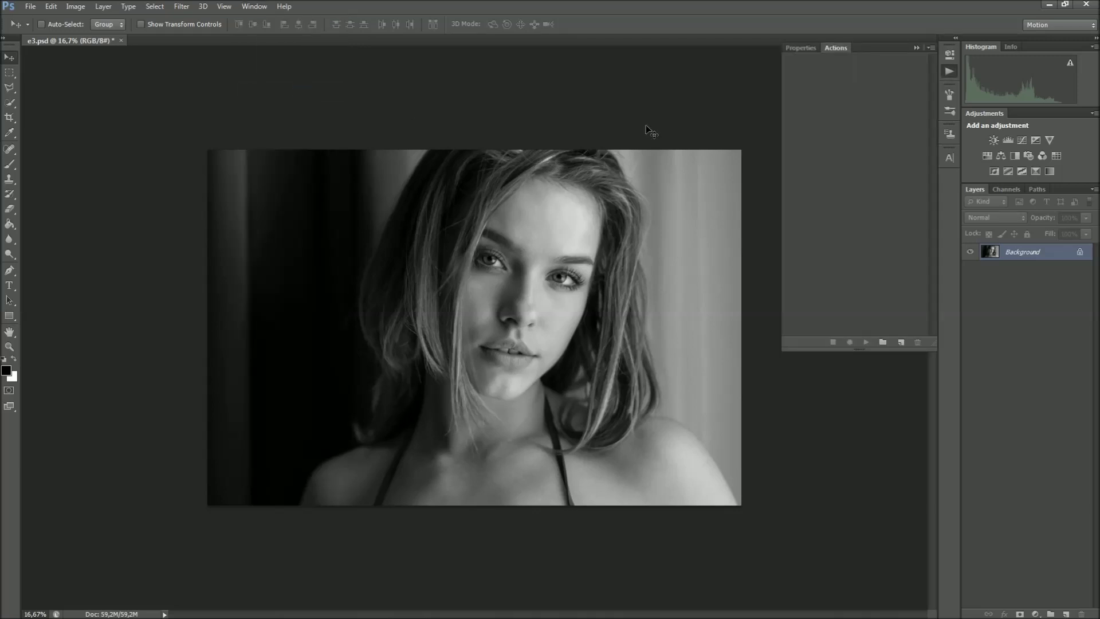
{"action": "left_click", "coordinate": [930, 48]}
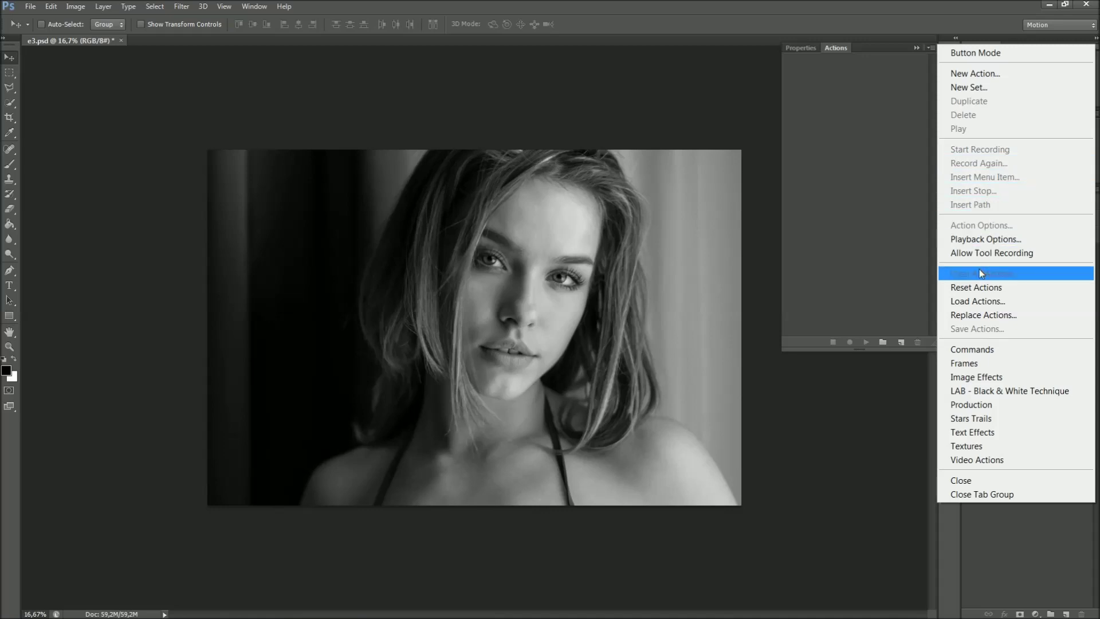
{"action": "left_click", "coordinate": [1028, 301]}
{"action": "left_click", "coordinate": [449, 192]}
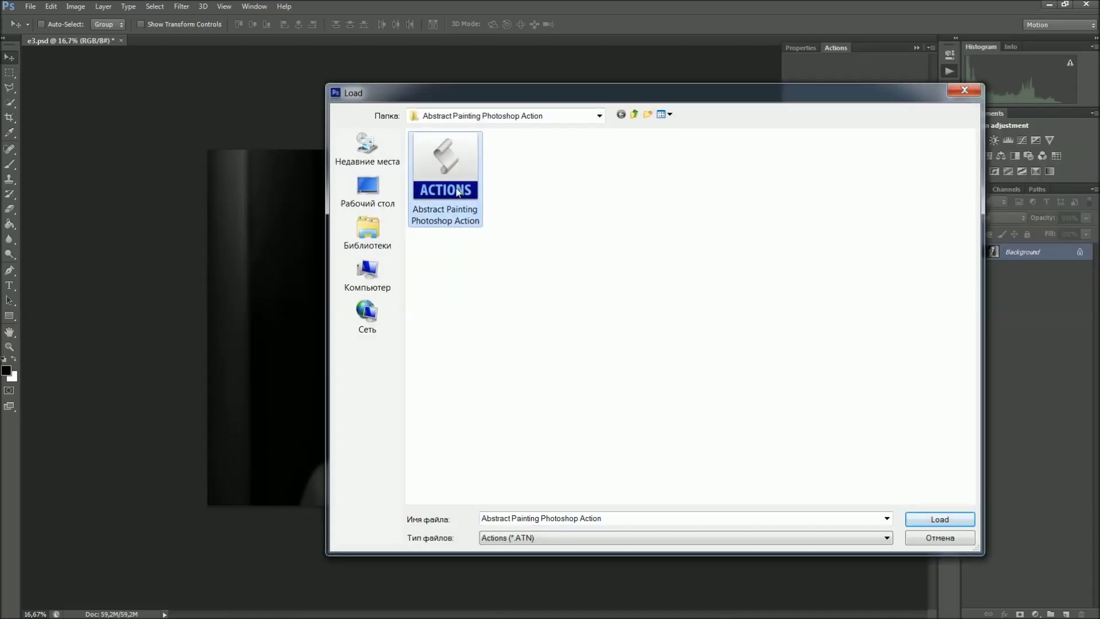
{"action": "left_click", "coordinate": [929, 522]}
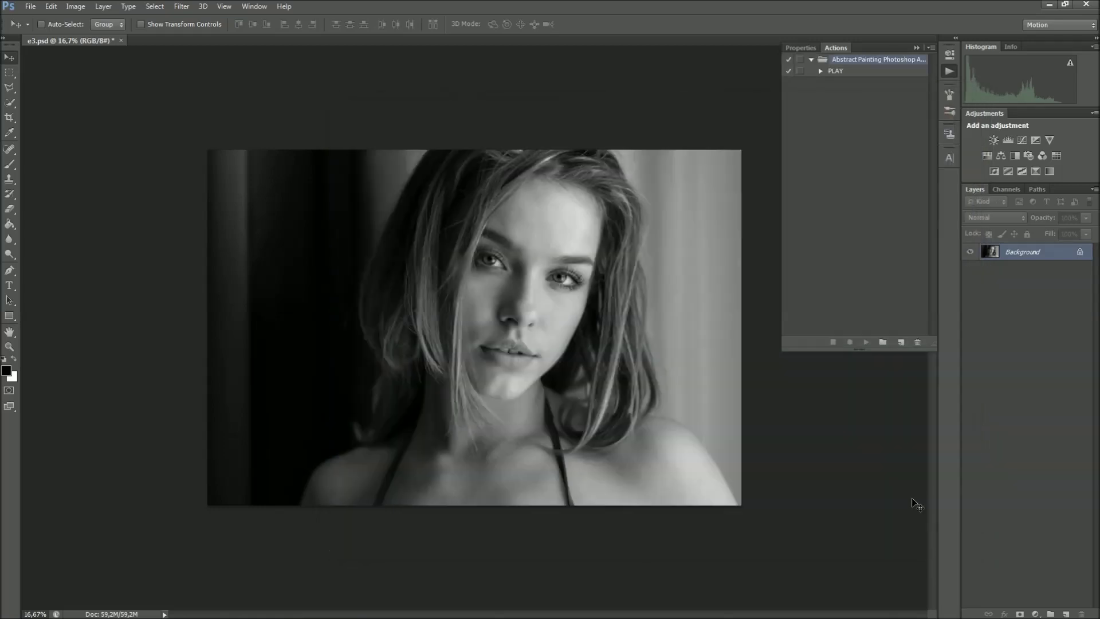
{"action": "left_click", "coordinate": [852, 72]}
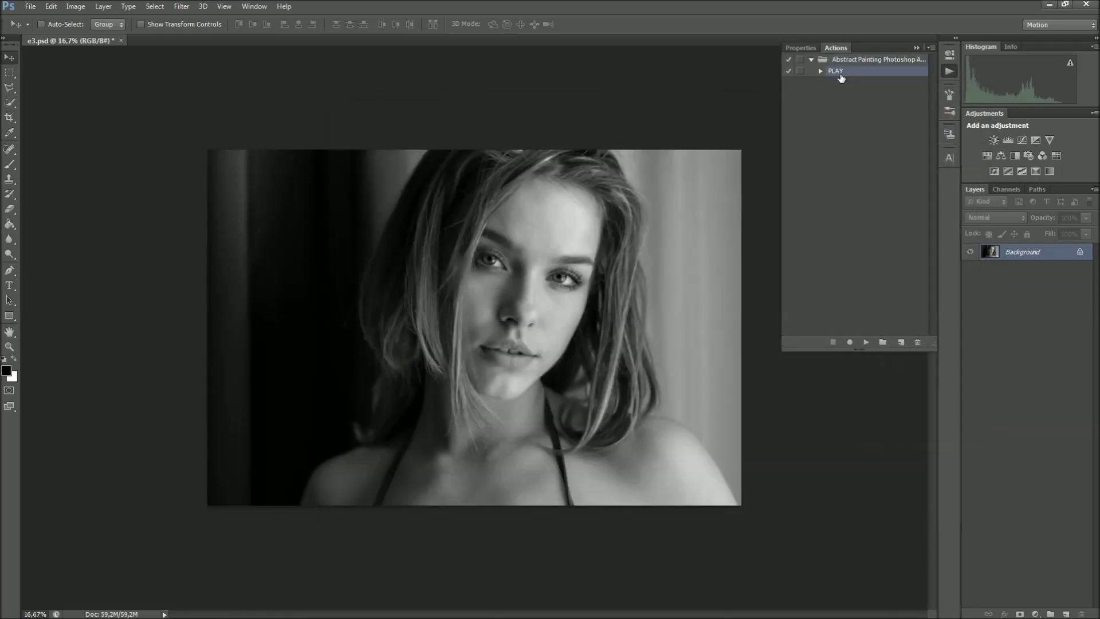
Set the Layers panel thumbnail options to Entire Document.
{"action": "left_click", "coordinate": [1094, 191]}
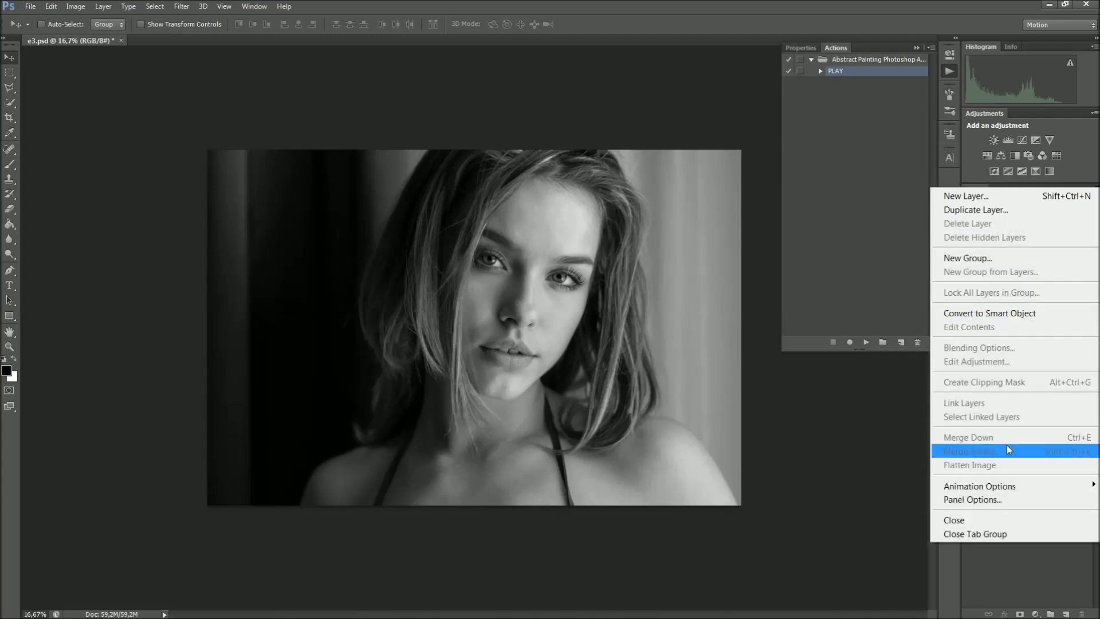
{"action": "left_click", "coordinate": [1028, 500]}
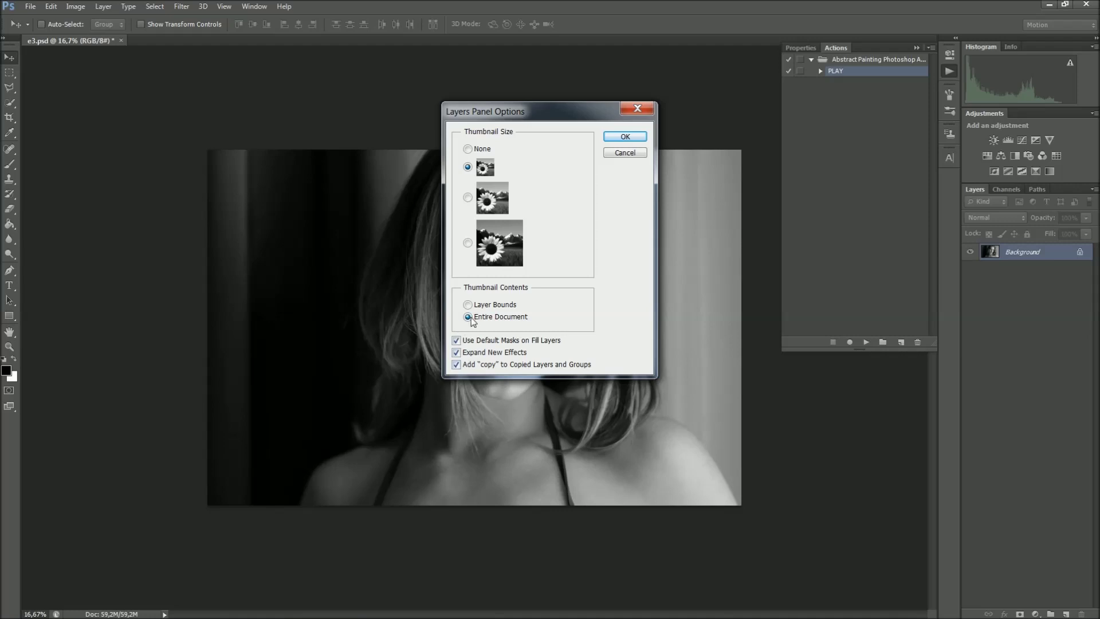
{"action": "left_click", "coordinate": [624, 137]}
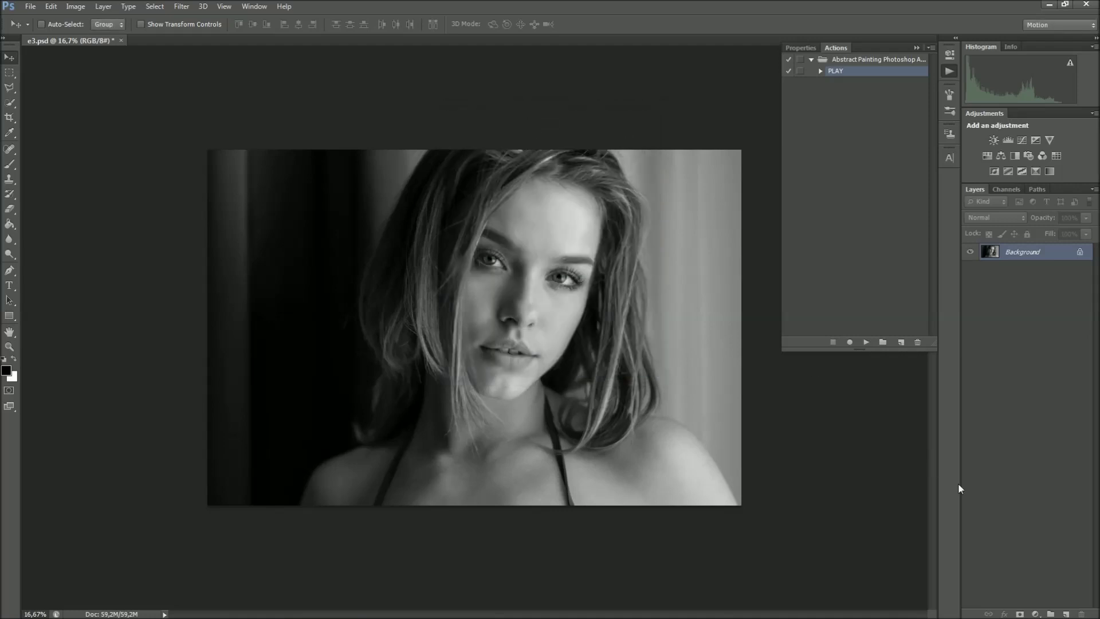
{"action": "left_click", "coordinate": [103, 6]}
{"action": "mouse_move", "coordinate": [114, 21]}
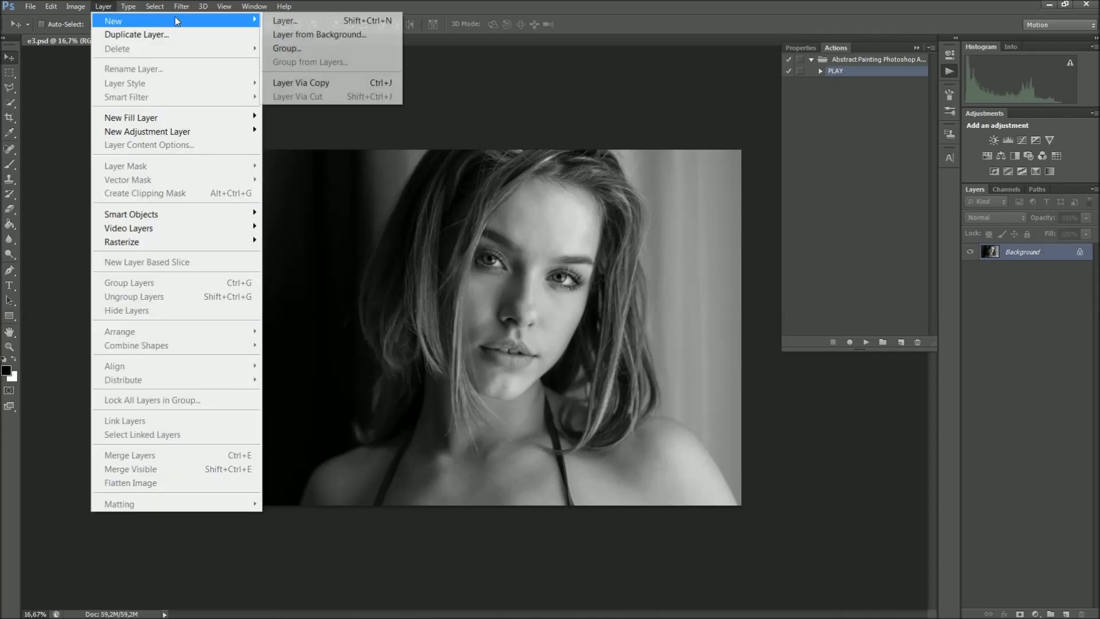
Add Layer 1 above the background and set the brush size to 422 px.
{"action": "left_click", "coordinate": [296, 21]}
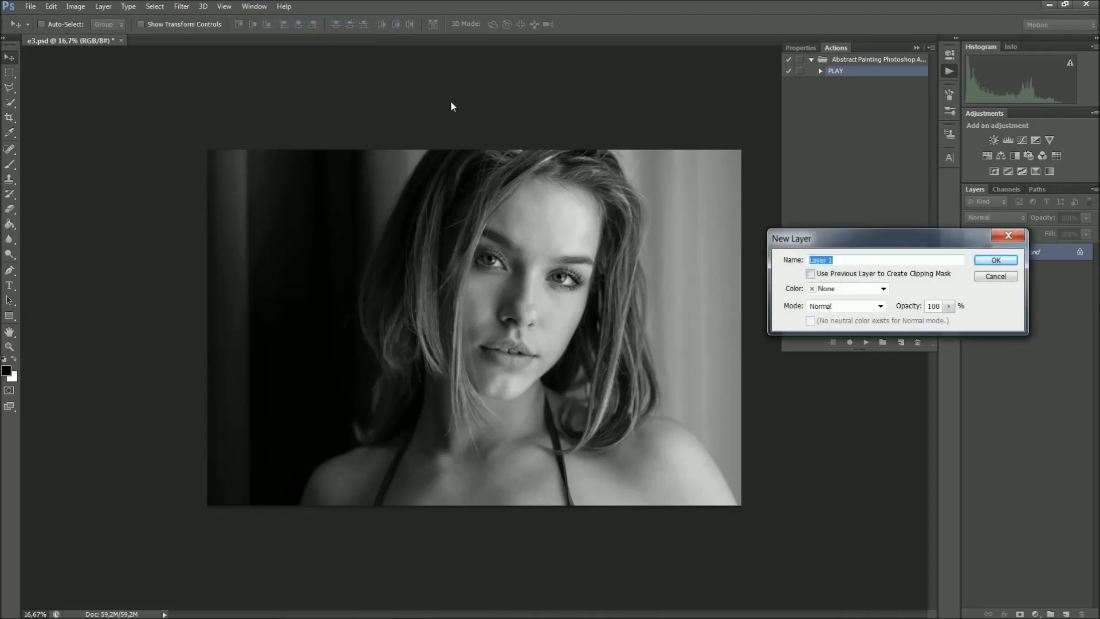
{"action": "left_click", "coordinate": [985, 261]}
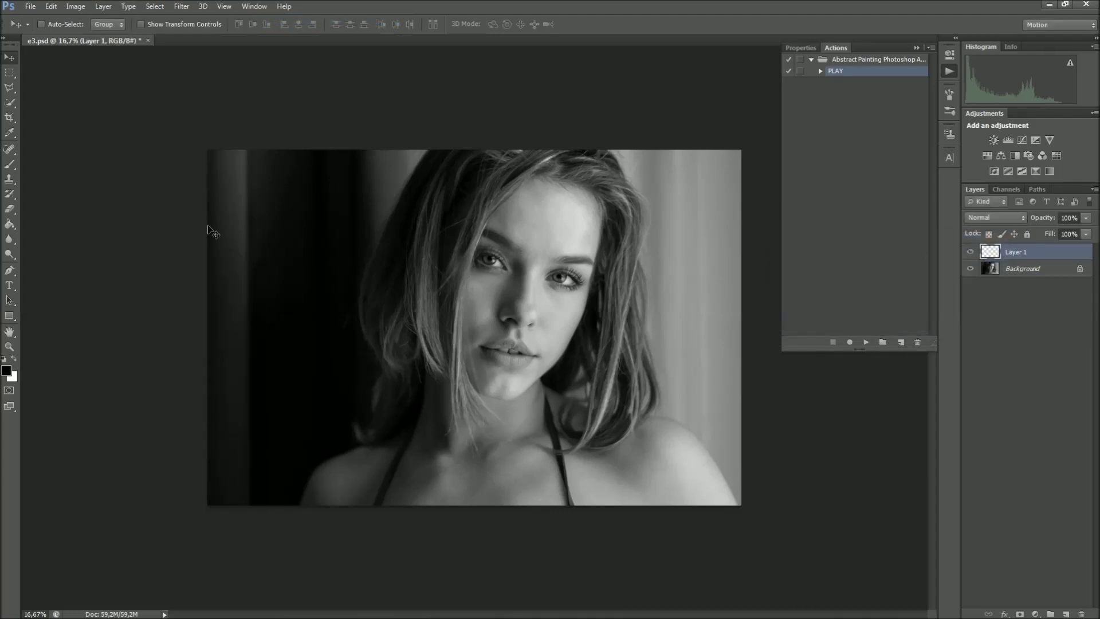
{"action": "left_click", "coordinate": [12, 166]}
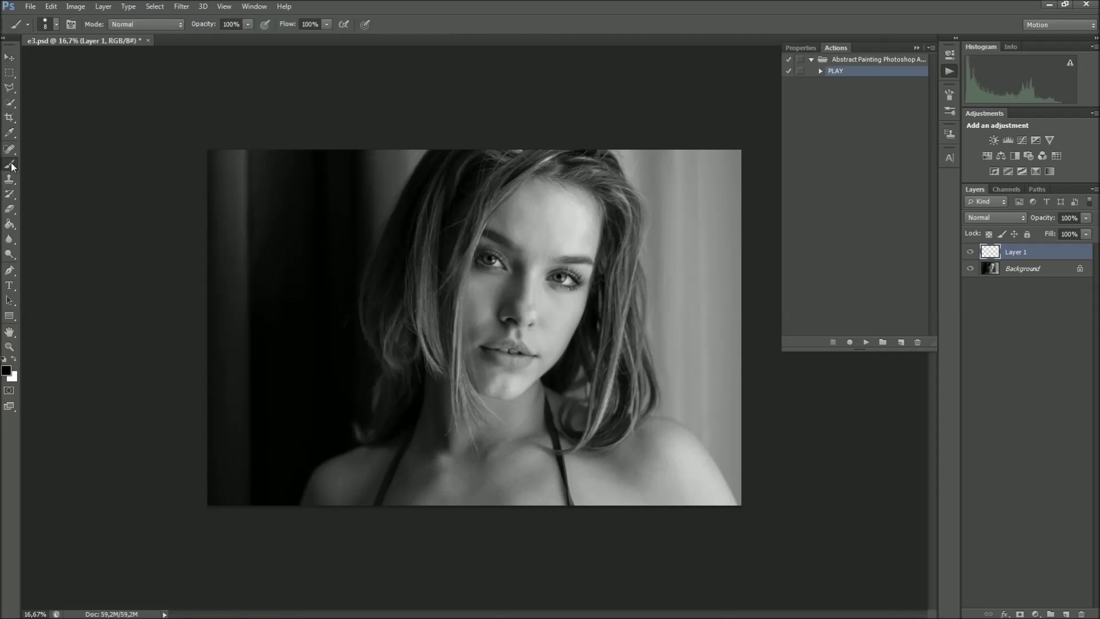
{"action": "left_click", "coordinate": [57, 24]}
{"action": "left_click", "coordinate": [23, 118]}
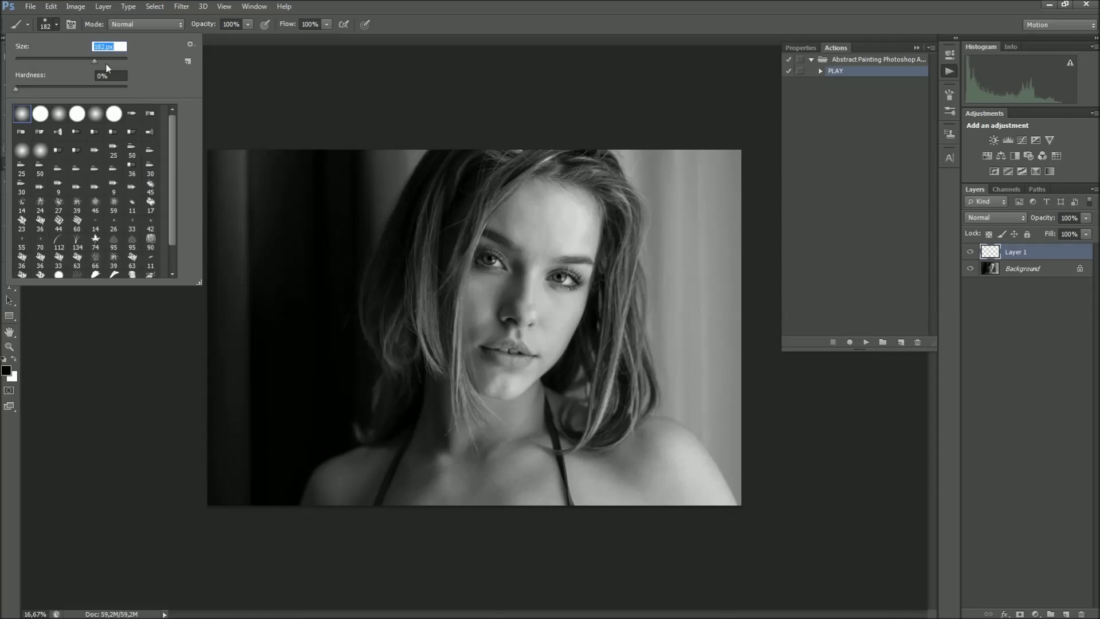
{"action": "left_click_drag", "start_coordinate": [108, 59], "coordinate": [118, 60]}
{"action": "left_click_drag", "start_coordinate": [112, 61], "coordinate": [115, 60]}
{"action": "left_click", "coordinate": [433, 25]}
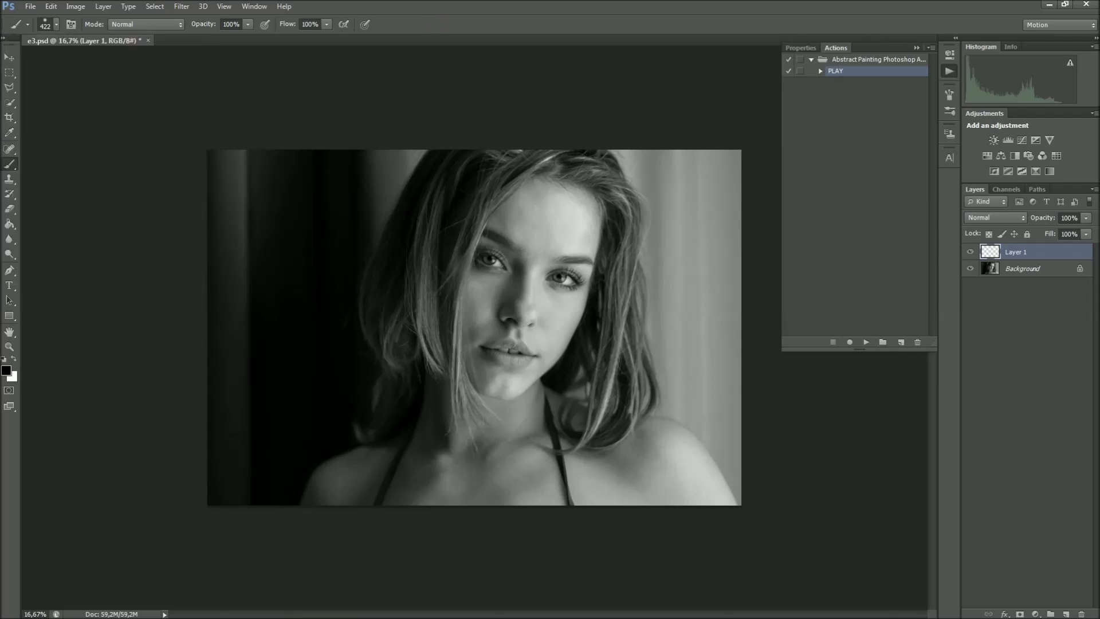
Paint pure red over the head and shoulders on Layer 1.
{"action": "left_click", "coordinate": [12, 369]}
{"action": "left_click_drag", "start_coordinate": [833, 382], "coordinate": [916, 321]}
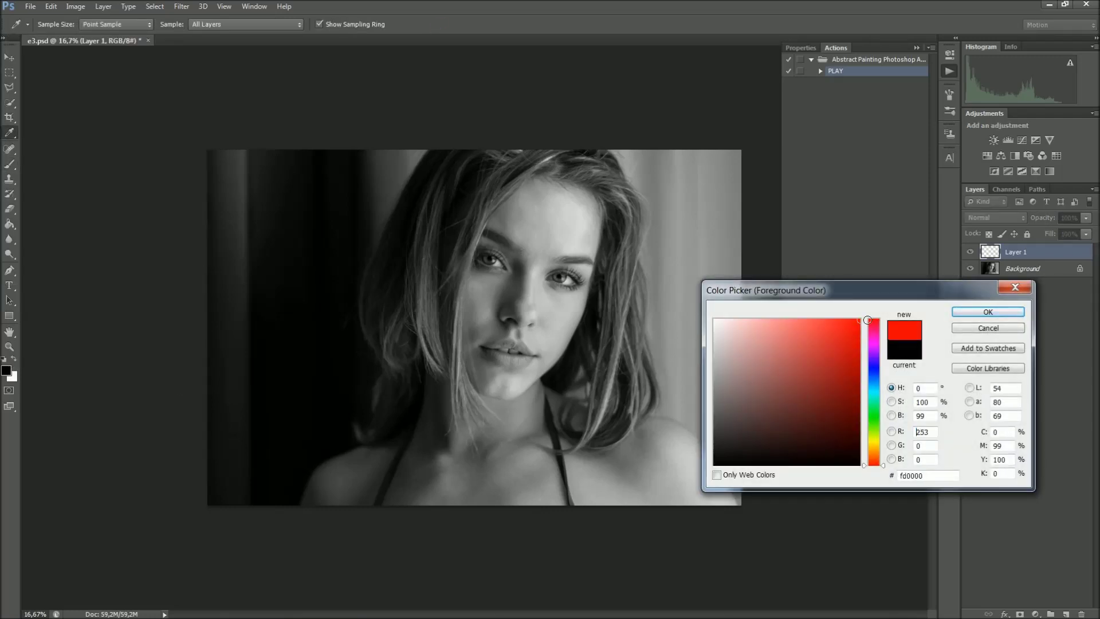
{"action": "left_click", "coordinate": [988, 312]}
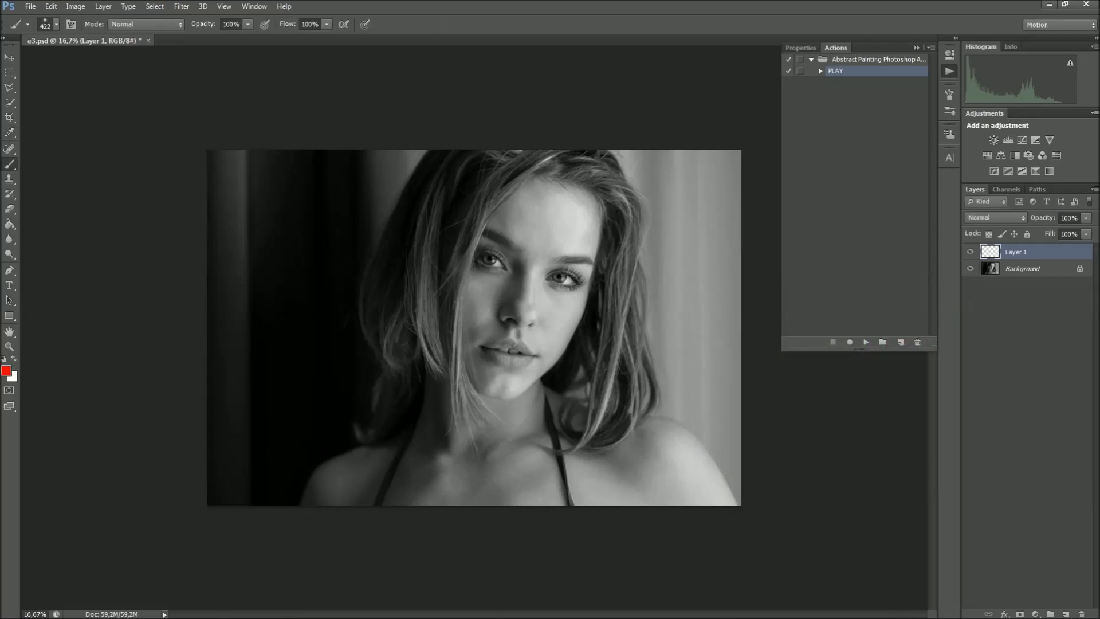
{"action": "left_click_drag", "start_coordinate": [504, 298], "coordinate": [567, 486]}
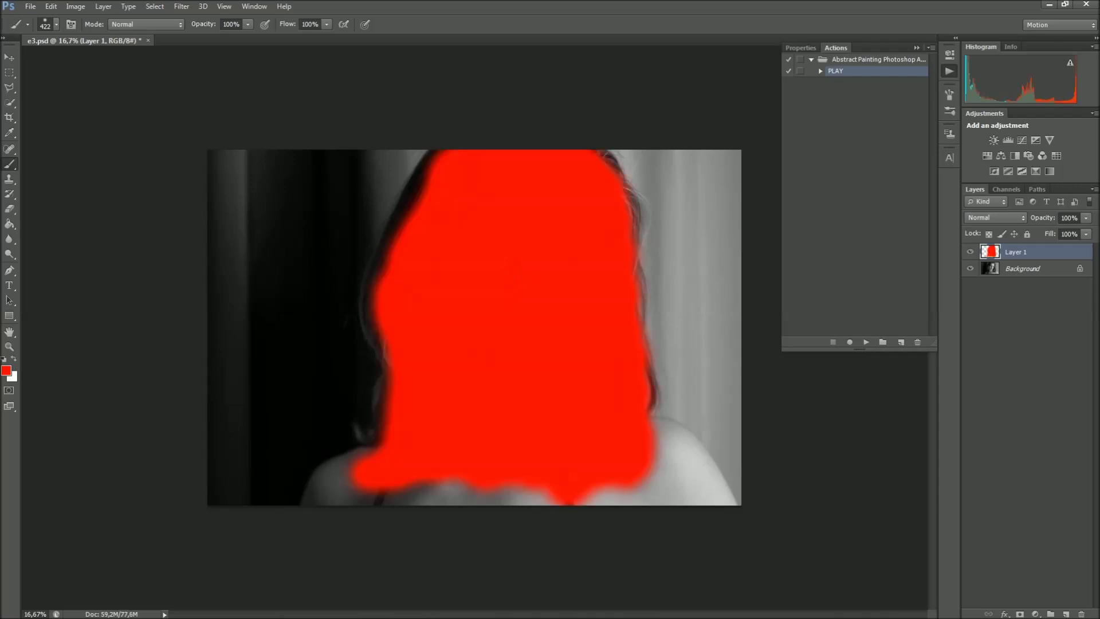
{"action": "left_click", "coordinate": [970, 252]}
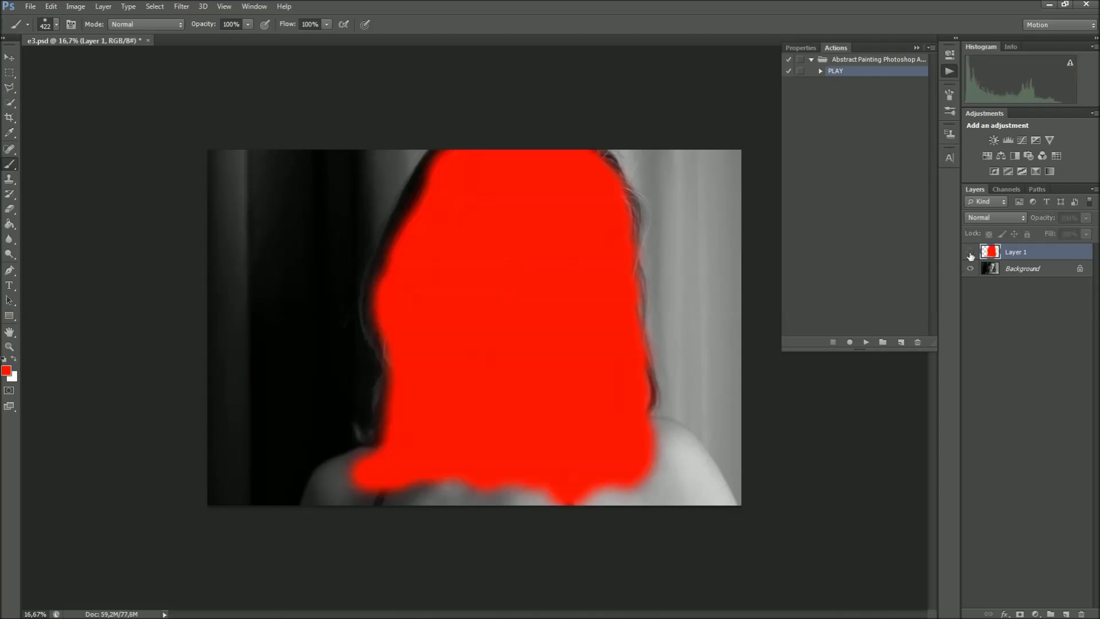
{"action": "left_click", "coordinate": [970, 252]}
{"action": "left_click", "coordinate": [970, 252]}
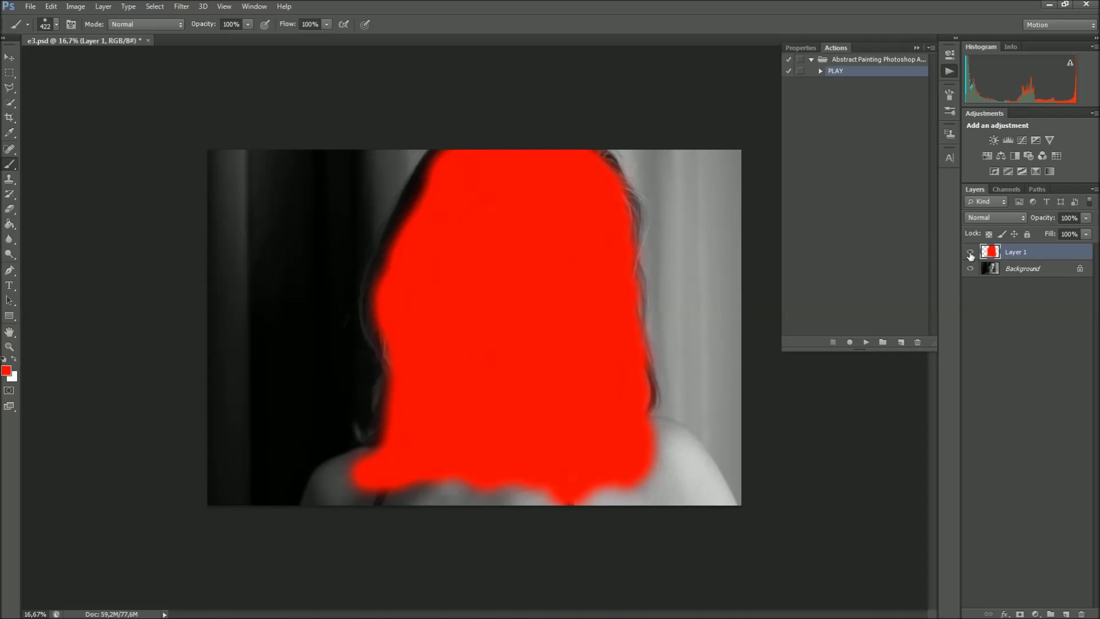
Load Layer 1's red area as a selection and copy that Background area to Layer 2.
{"action": "left_click", "coordinate": [1031, 269]}
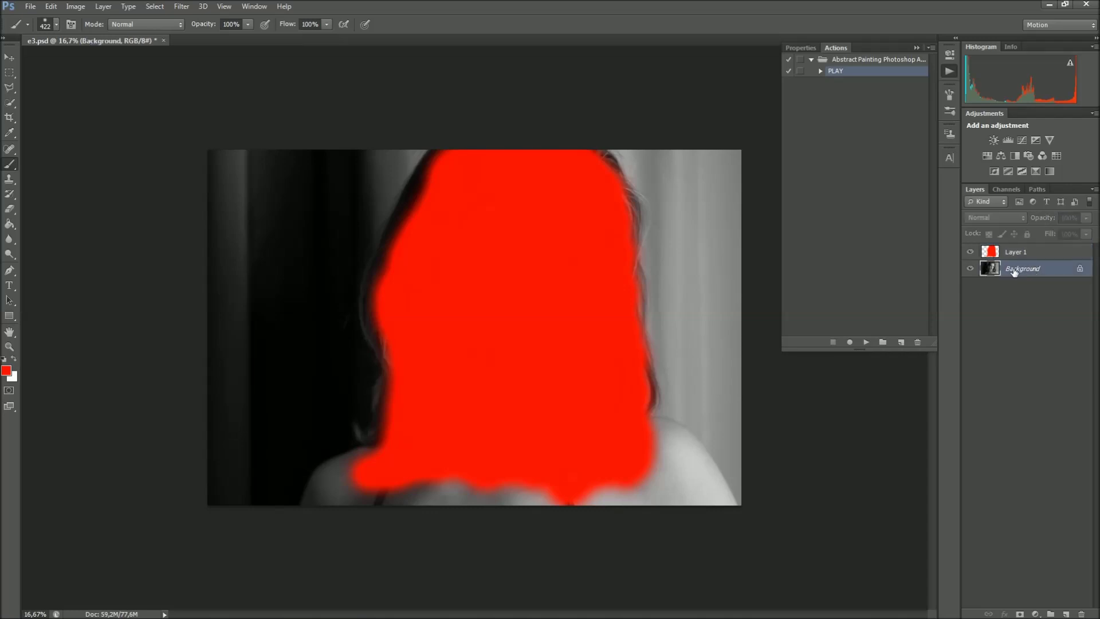
{"action": "left_click", "coordinate": [991, 254], "text": "ctrl"}
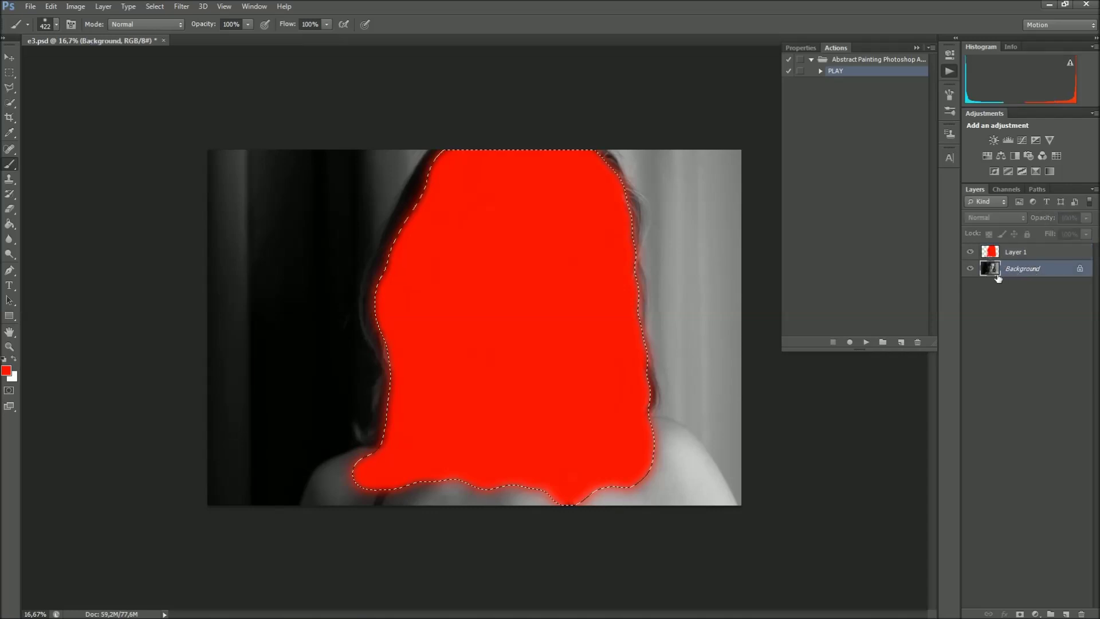
{"action": "key", "text": "ctrl+j"}
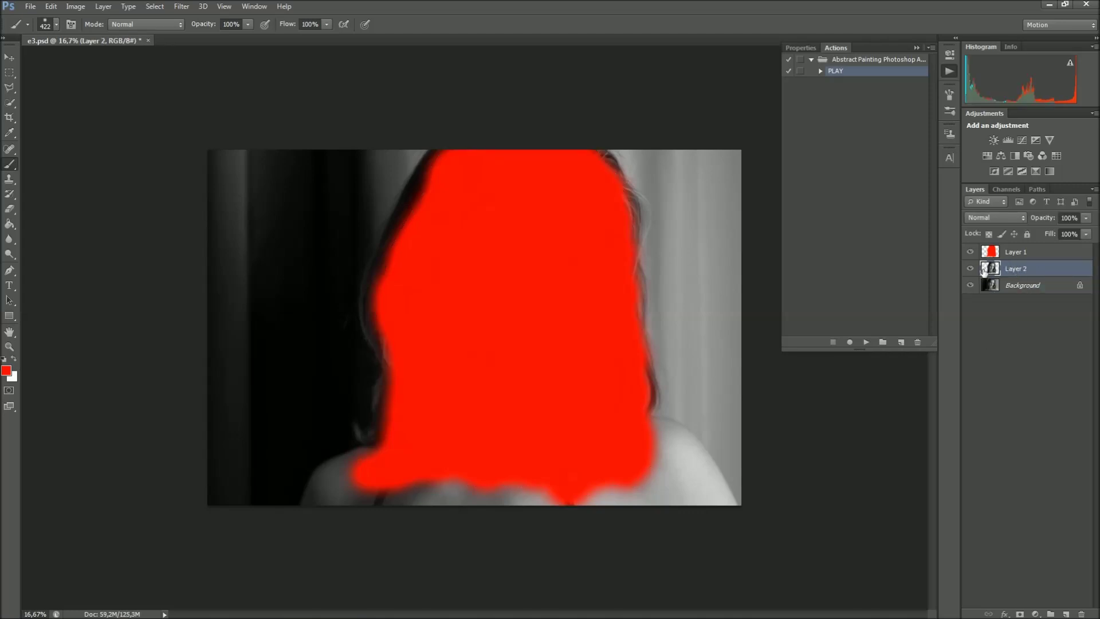
{"action": "left_click", "coordinate": [10, 57]}
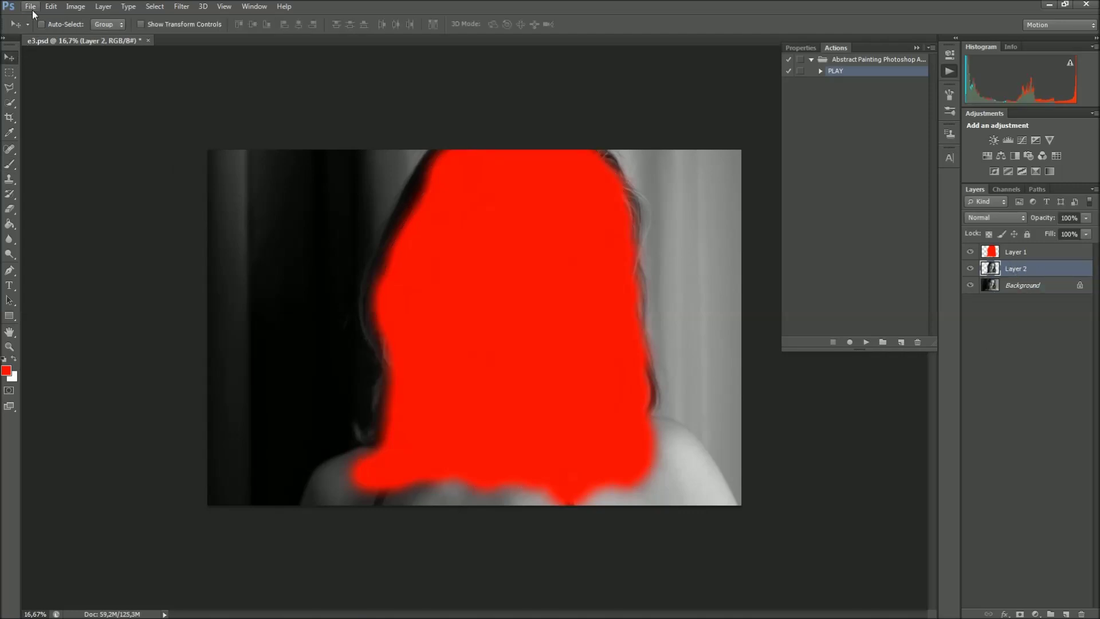
Open the Template layout file and drag the cut-out portrait from e3.psd into it.
{"action": "left_click", "coordinate": [32, 7]}
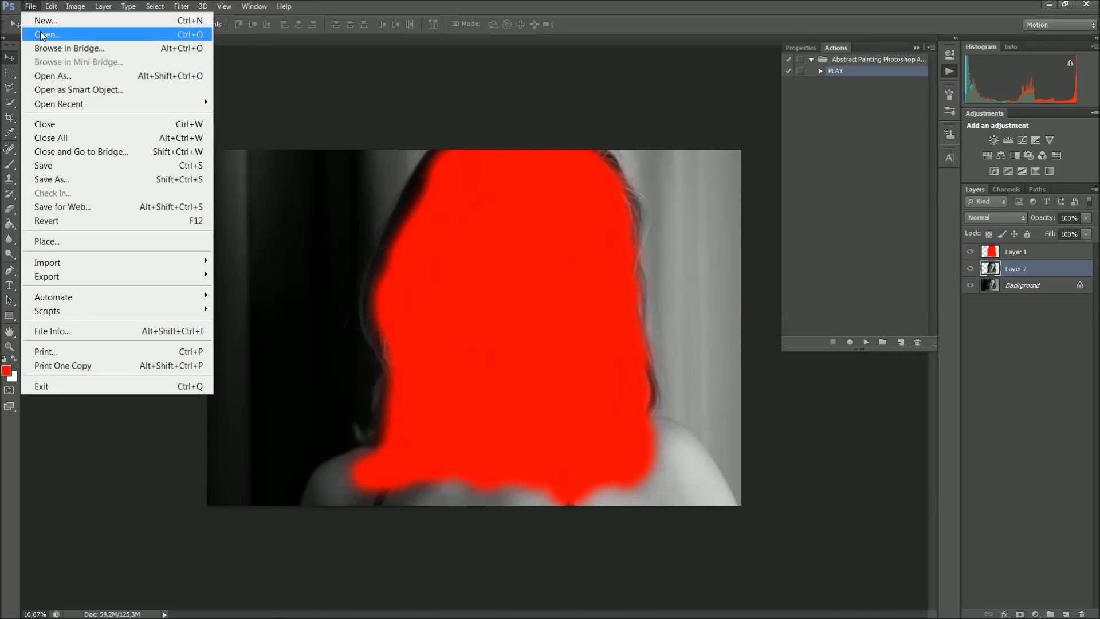
{"action": "left_click", "coordinate": [43, 37]}
{"action": "left_click", "coordinate": [686, 202]}
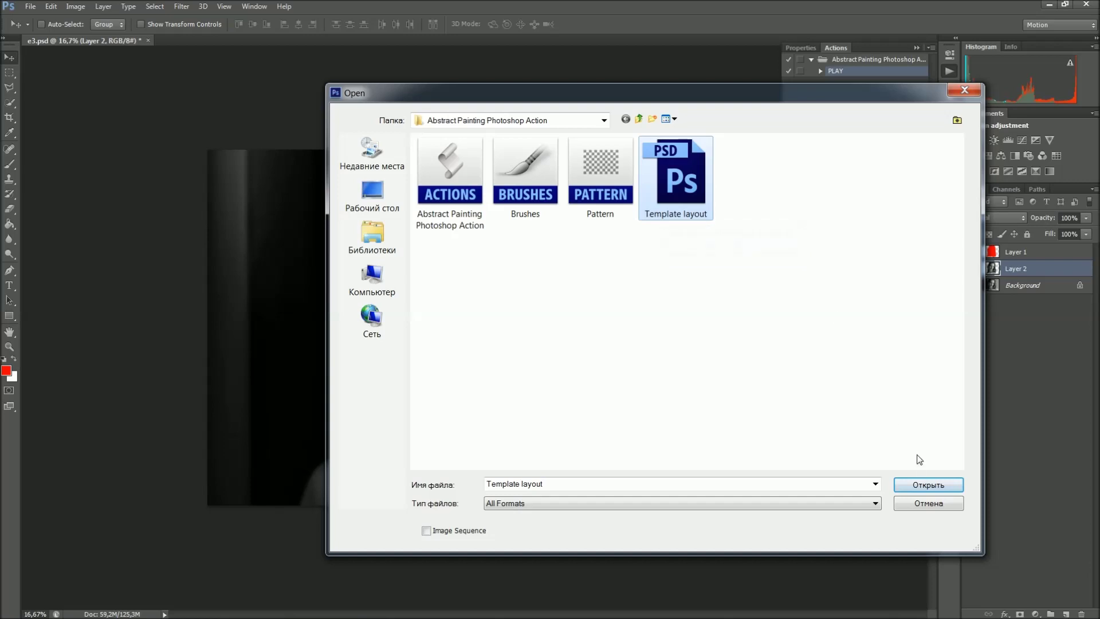
{"action": "left_click", "coordinate": [915, 484]}
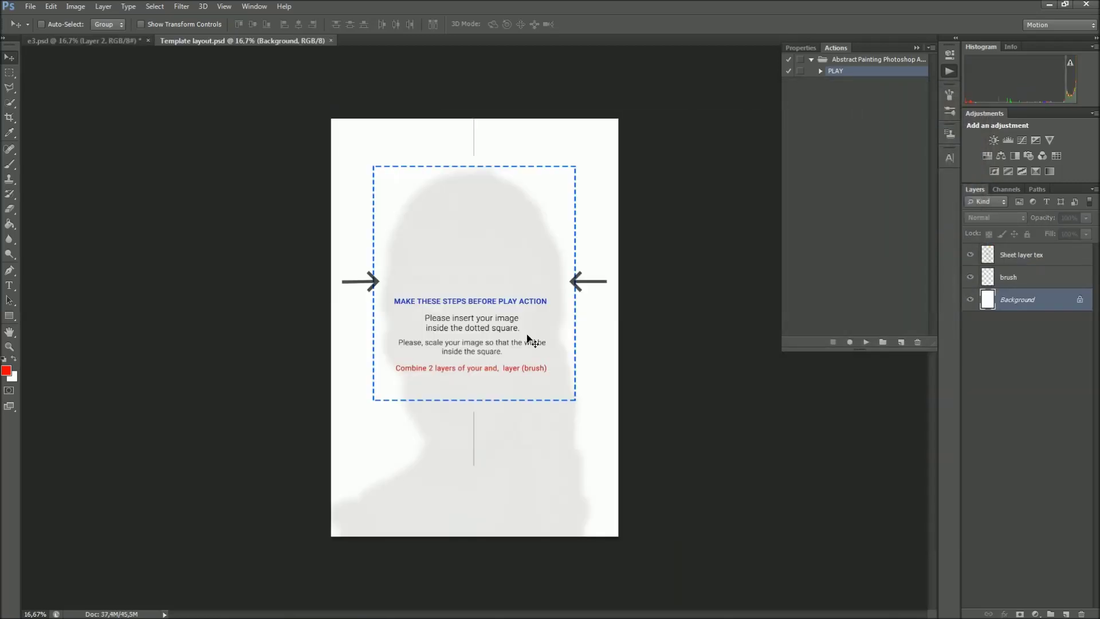
{"action": "left_click", "coordinate": [117, 39]}
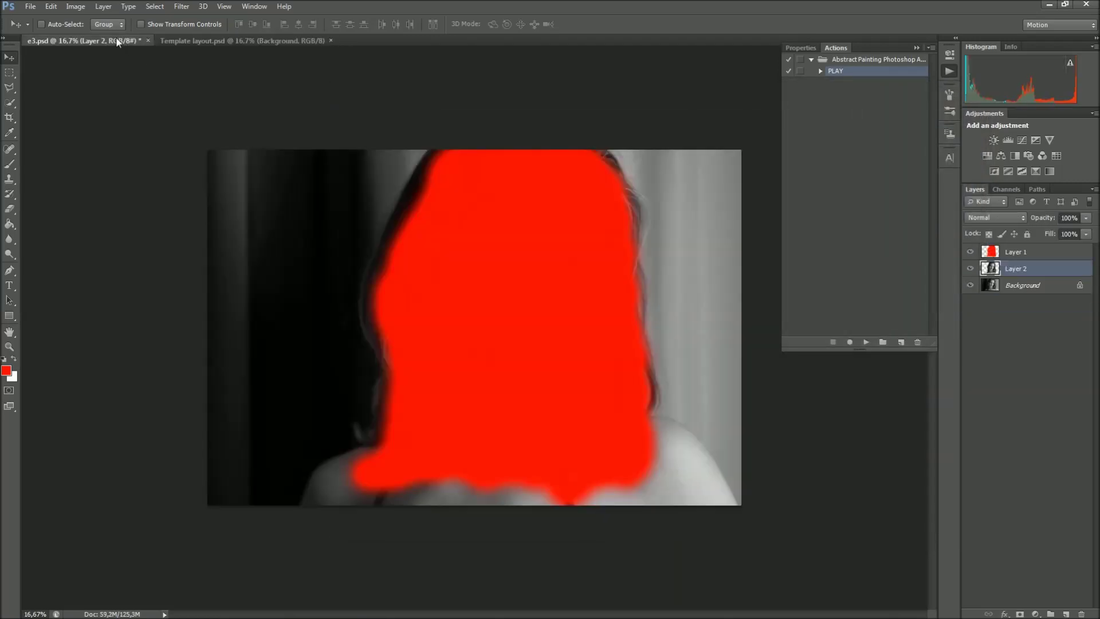
{"action": "mouse_move", "coordinate": [473, 274]}
{"action": "left_mouse_down"}
{"action": "mouse_move", "coordinate": [372, 266]}
{"action": "mouse_move", "coordinate": [275, 46]}
{"action": "left_mouse_up"}
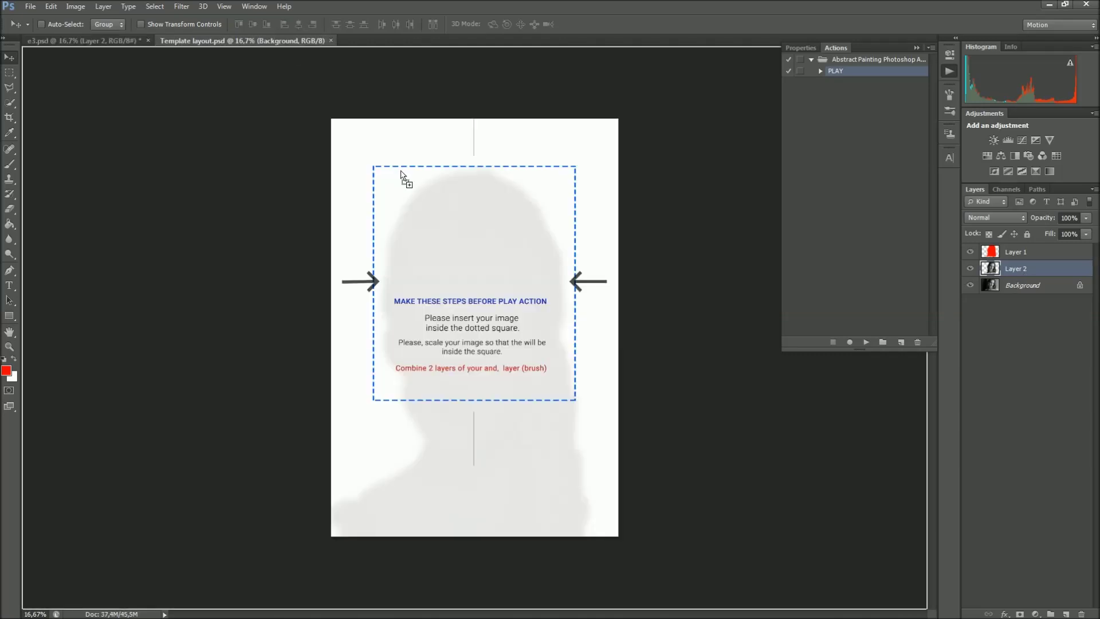
{"action": "left_click_drag", "start_coordinate": [276, 45], "coordinate": [459, 244]}
Scale the portrait to about 84% and fit it inside the dotted square.
{"action": "mouse_move", "coordinate": [485, 299]}
{"action": "left_mouse_down"}
{"action": "mouse_move", "coordinate": [472, 293]}
{"action": "mouse_move", "coordinate": [503, 276]}
{"action": "left_mouse_up"}
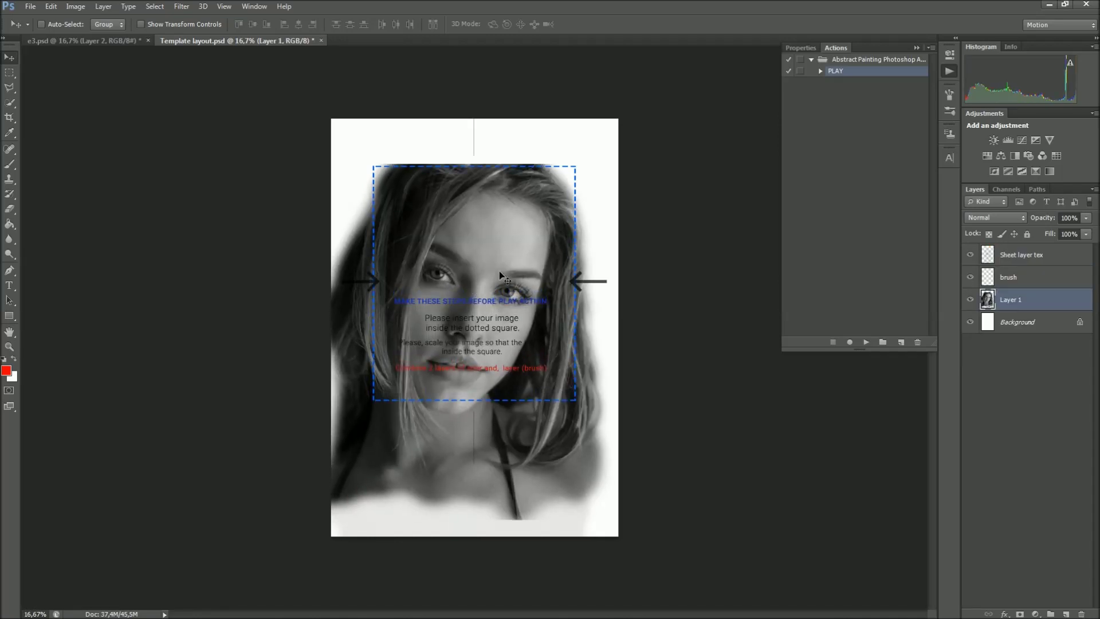
{"action": "key", "text": "ctrl+t"}
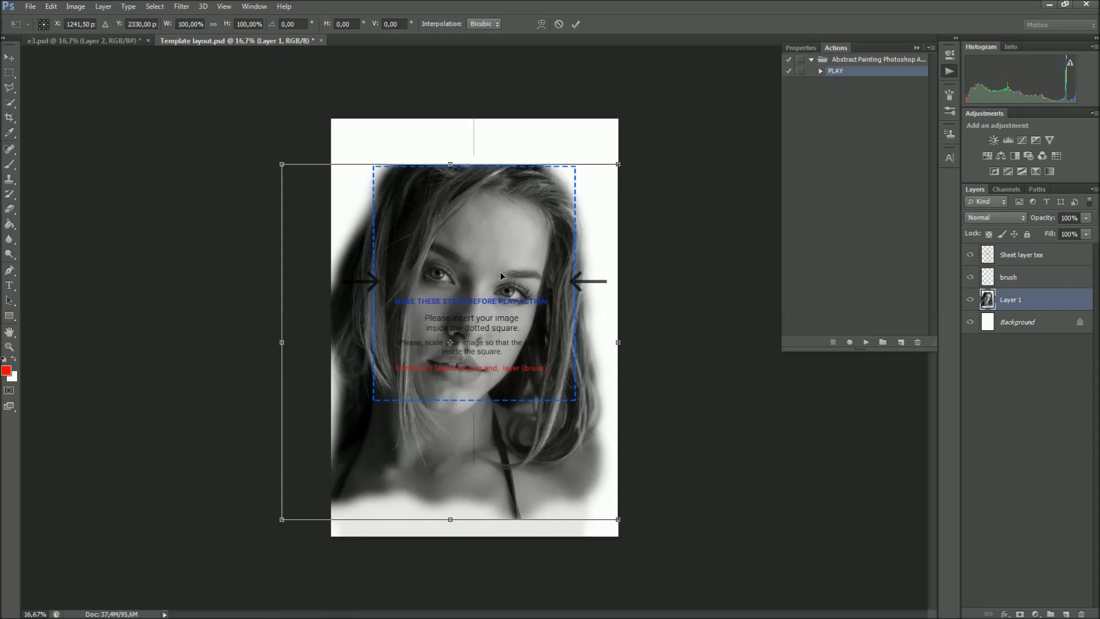
{"action": "left_click_drag", "start_coordinate": [617, 165], "coordinate": [602, 182]}
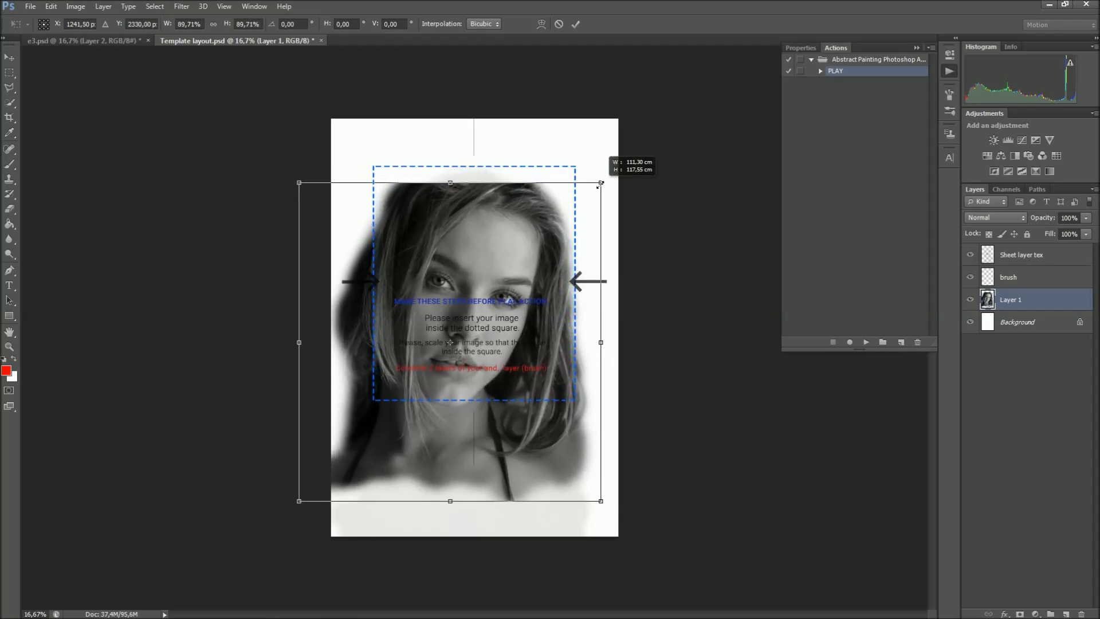
{"action": "left_click_drag", "start_coordinate": [602, 181], "coordinate": [588, 195]}
{"action": "left_click_drag", "start_coordinate": [509, 239], "coordinate": [518, 213]}
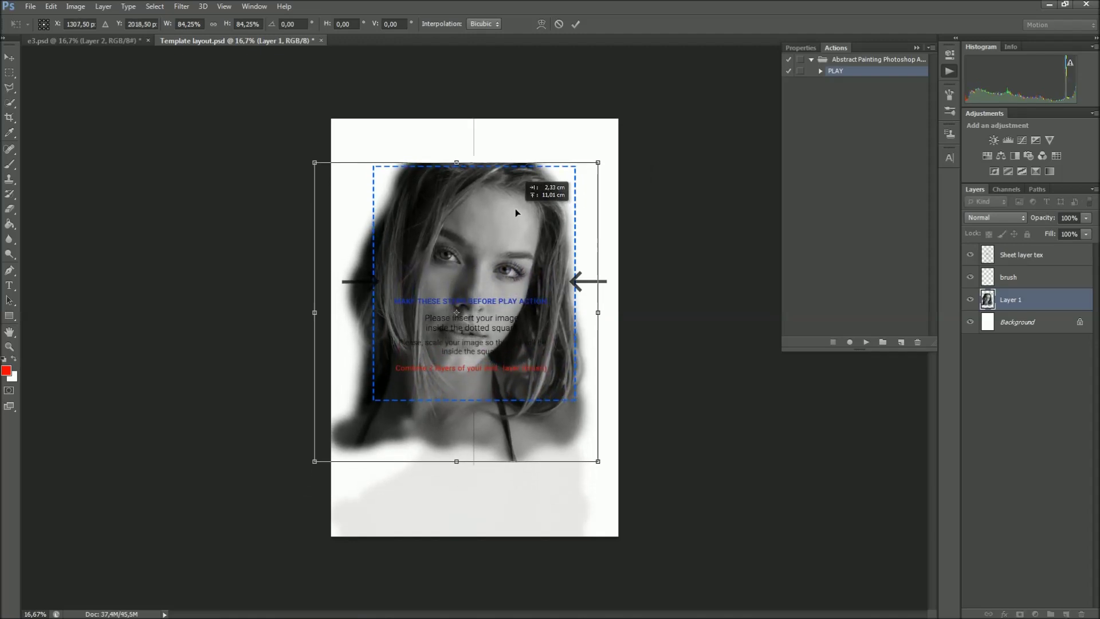
{"action": "left_click", "coordinate": [576, 23]}
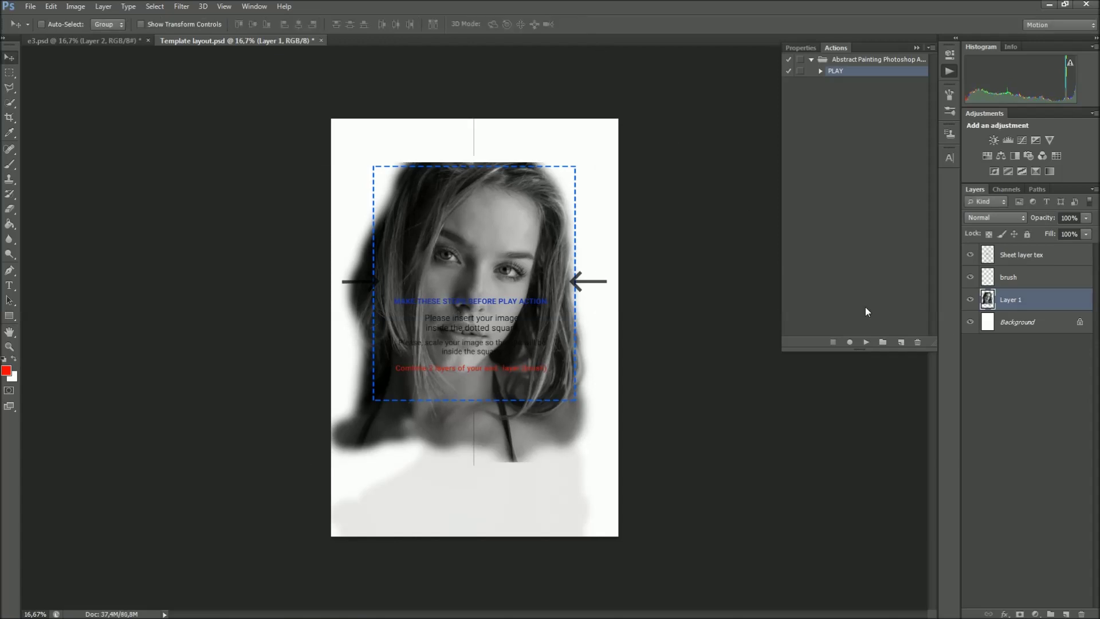
Merge Layer 1 with the brush layer, keep the name 'brush', and play the PLAY action.
{"action": "left_click", "coordinate": [1043, 280], "text": "shift"}
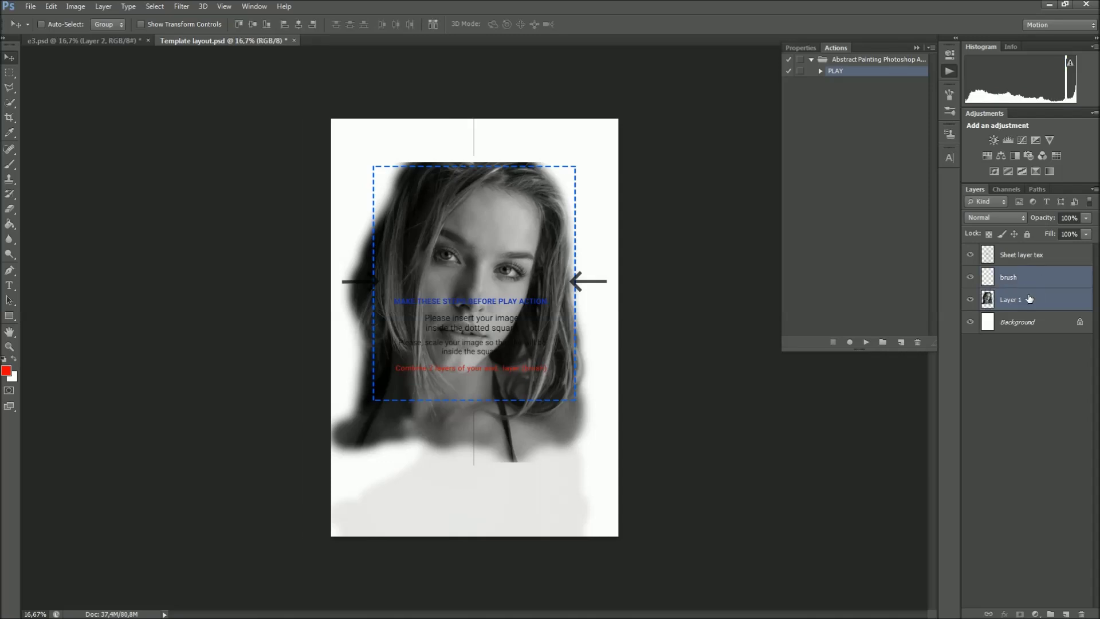
{"action": "right_click", "coordinate": [1034, 294]}
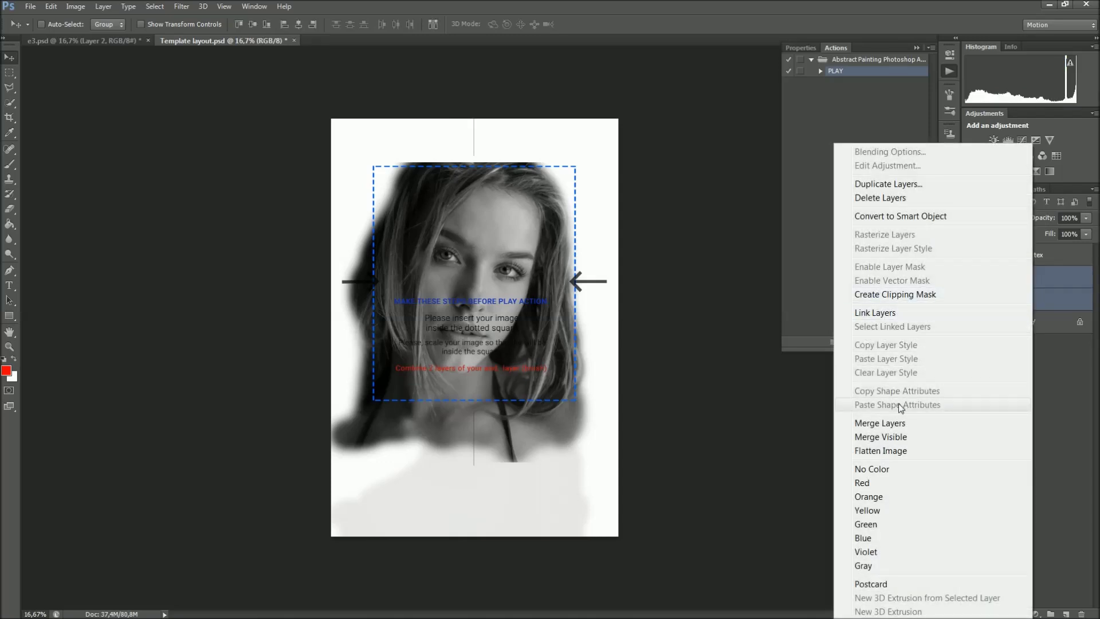
{"action": "left_click", "coordinate": [886, 424]}
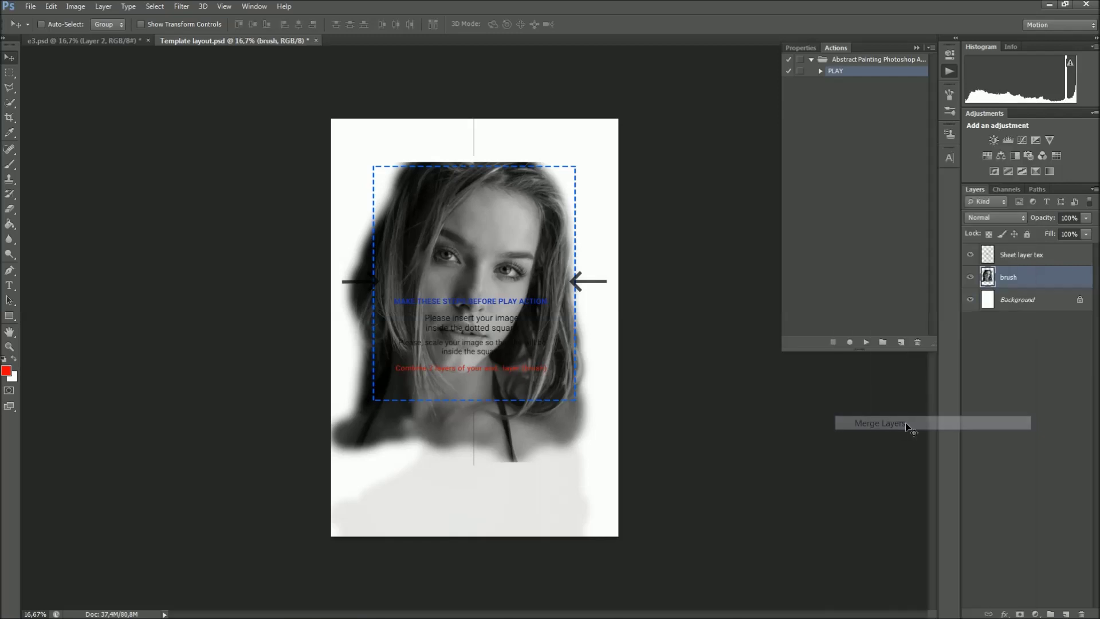
{"action": "double_click", "coordinate": [1010, 278]}
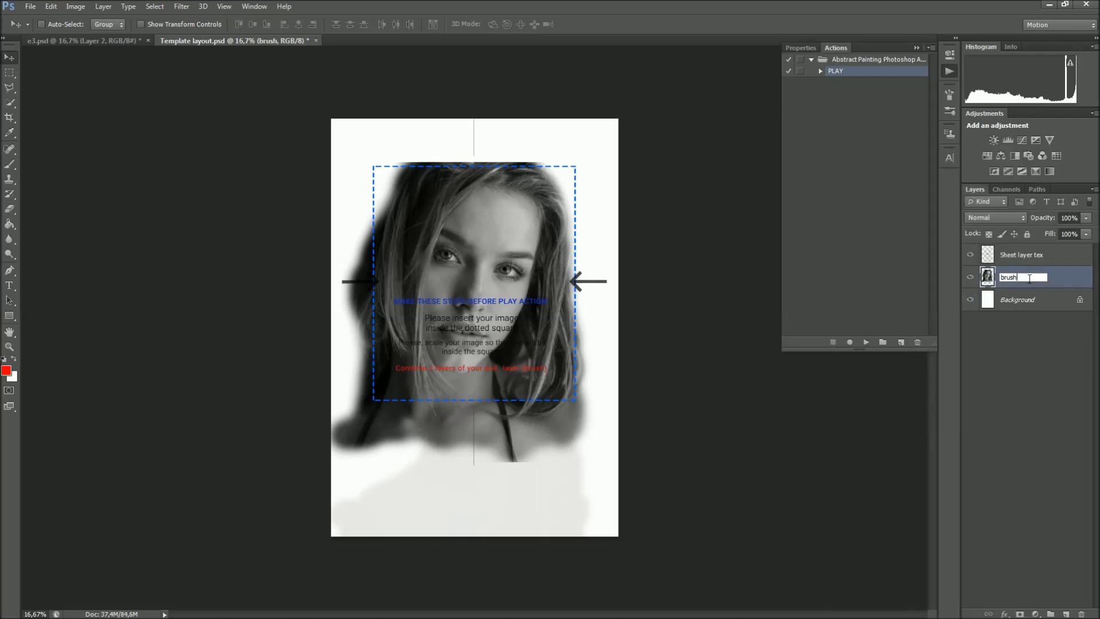
{"action": "left_click", "coordinate": [1062, 283]}
{"action": "left_click", "coordinate": [865, 342]}
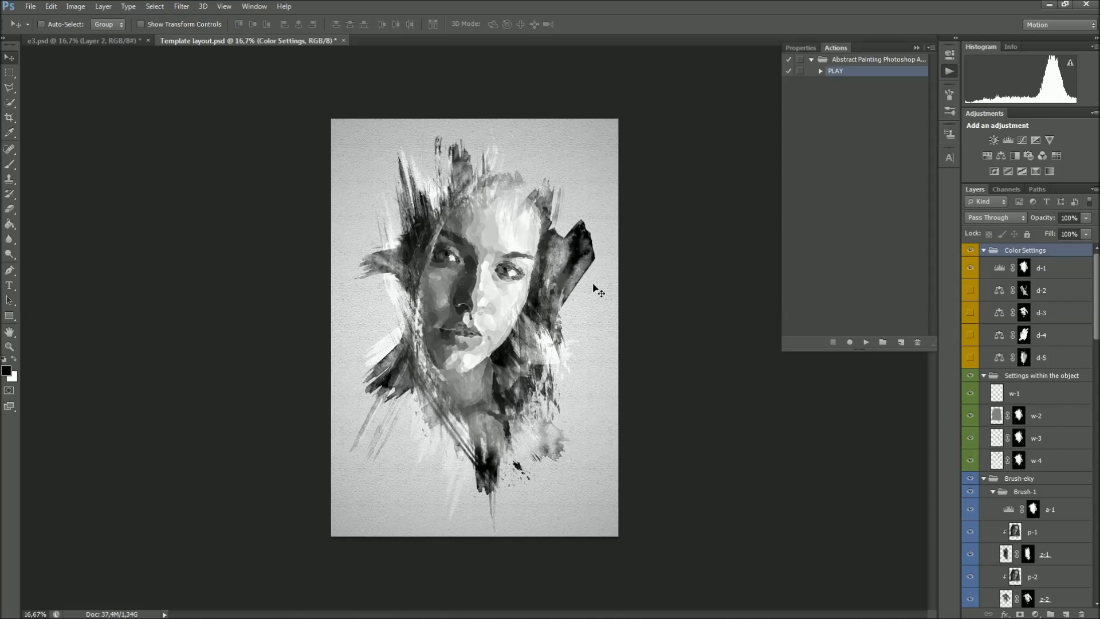
Nudge the white highlight slider of the d-1 Levels layer in Color Settings.
{"action": "left_click", "coordinate": [917, 48]}
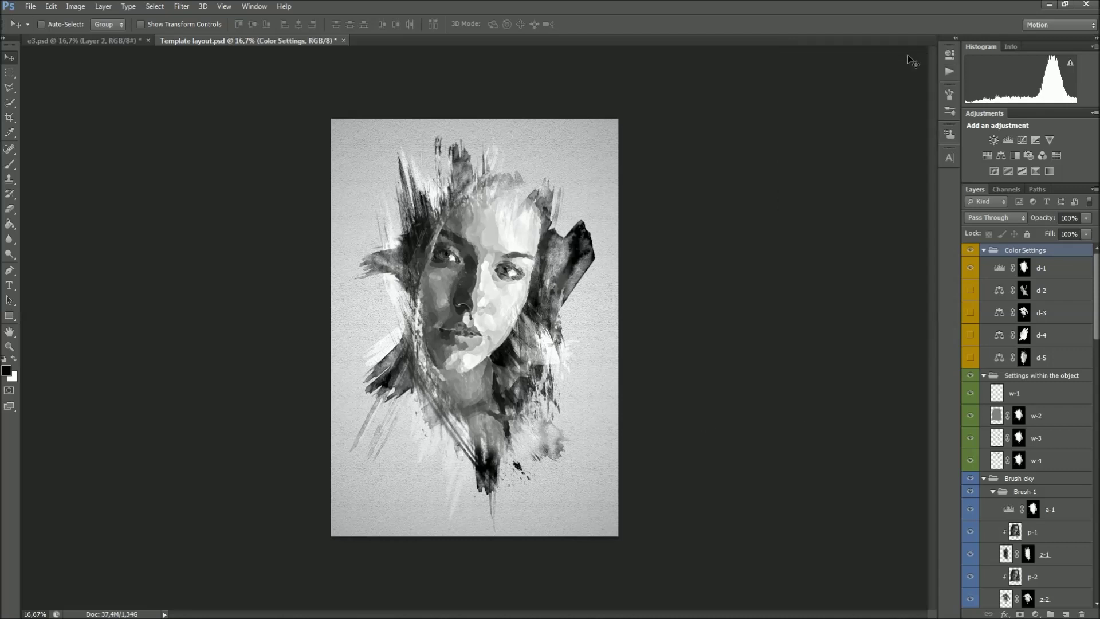
{"action": "left_click", "coordinate": [984, 250]}
{"action": "left_click", "coordinate": [984, 276]}
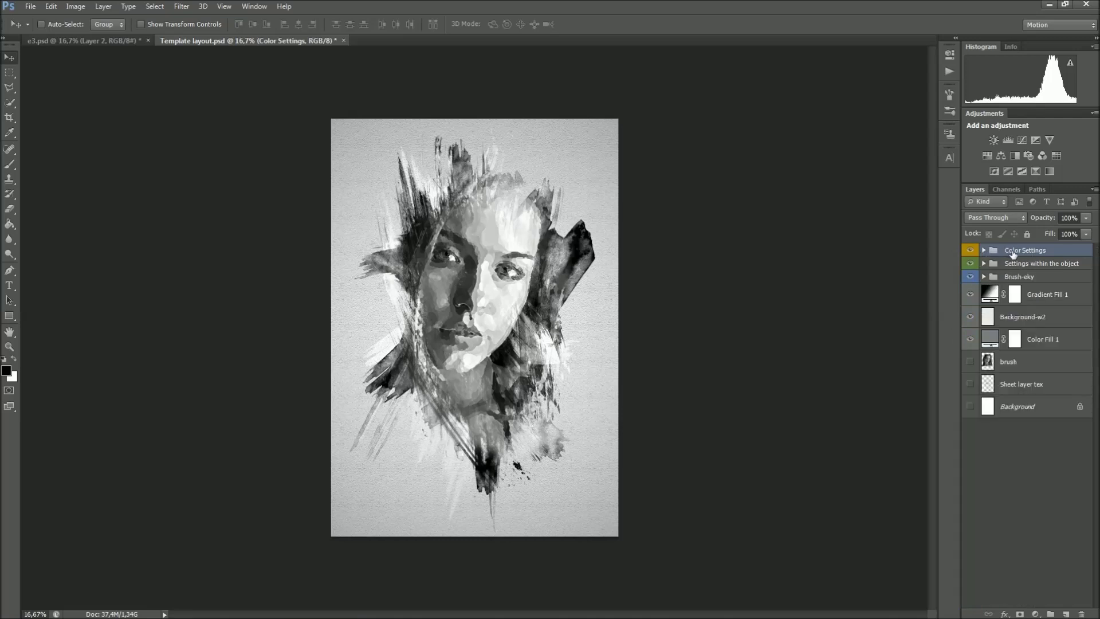
{"action": "left_click", "coordinate": [983, 251]}
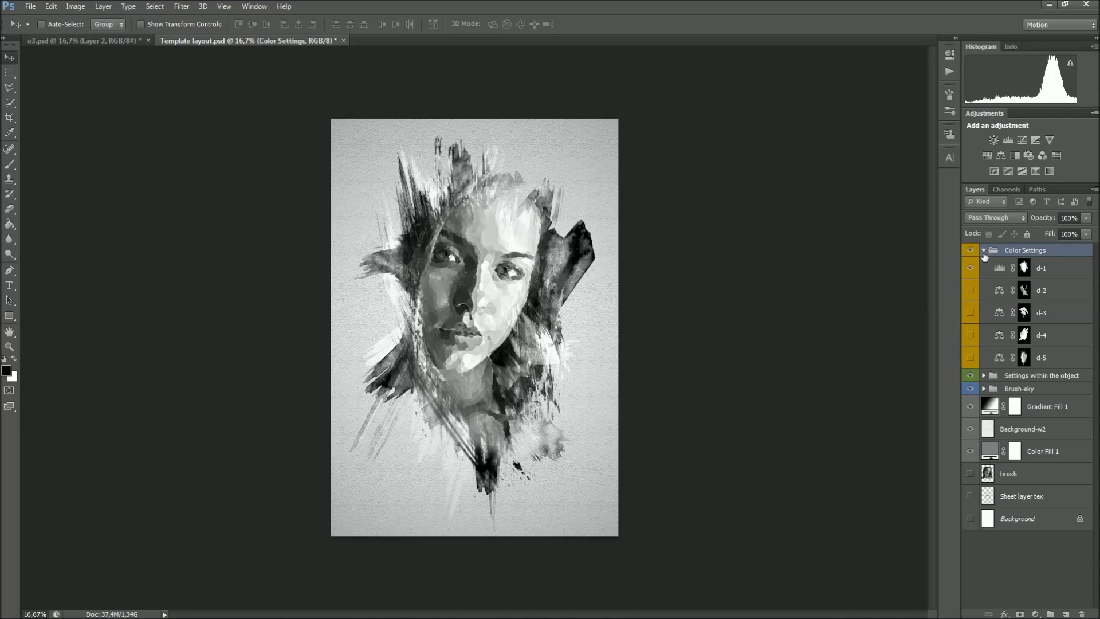
{"action": "double_click", "coordinate": [998, 268]}
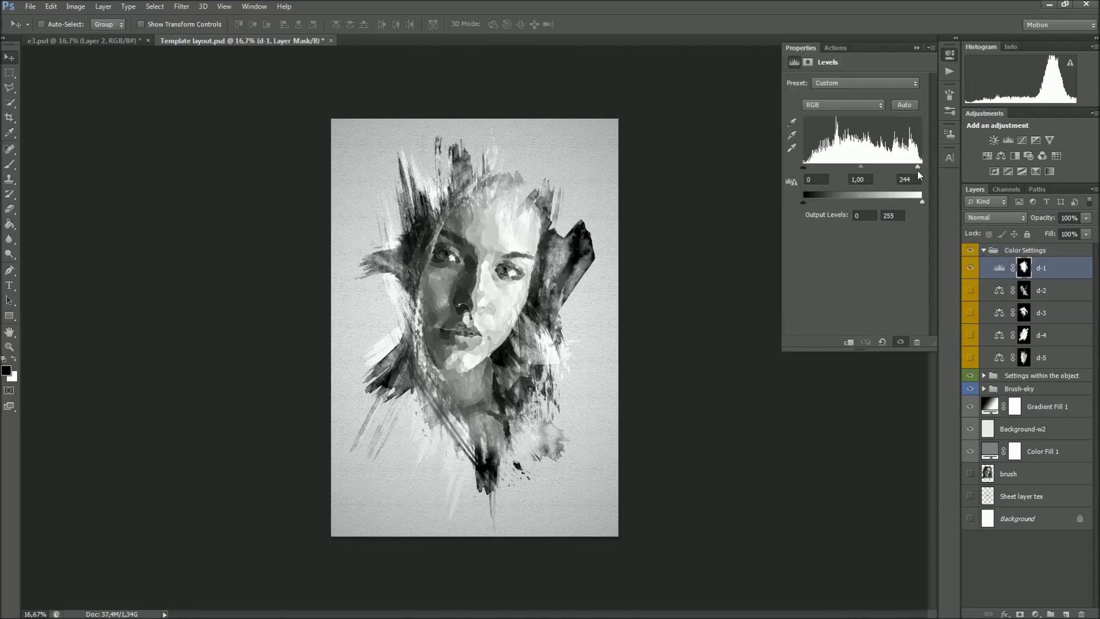
{"action": "key", "text": "ctrl+plus"}
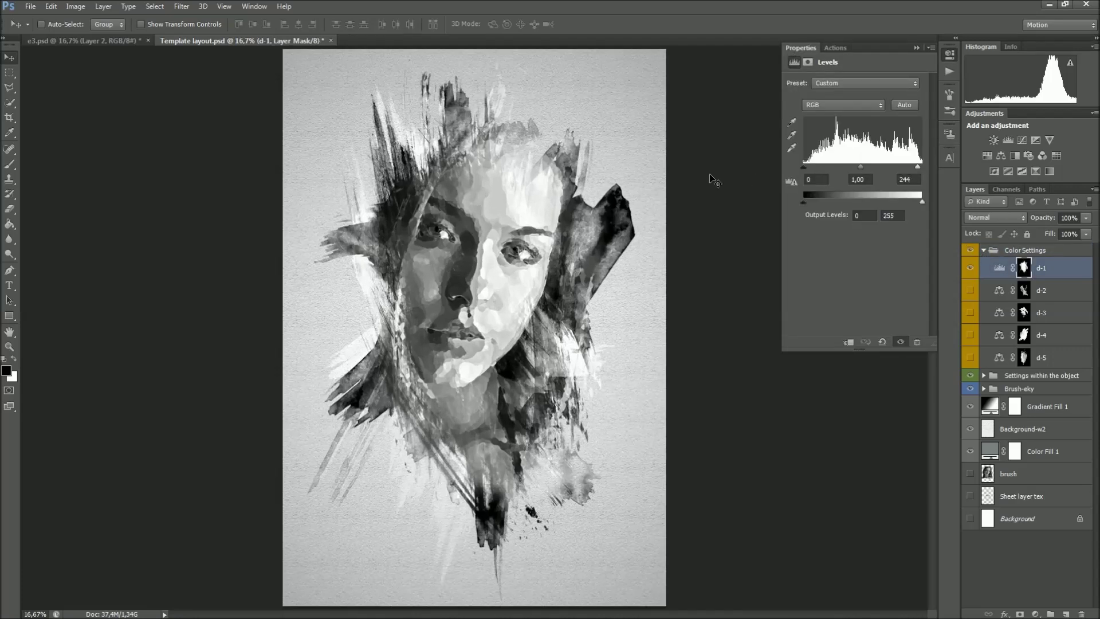
{"action": "scroll", "coordinate": [714, 181], "scroll_direction": "up", "scroll_amount": 1}
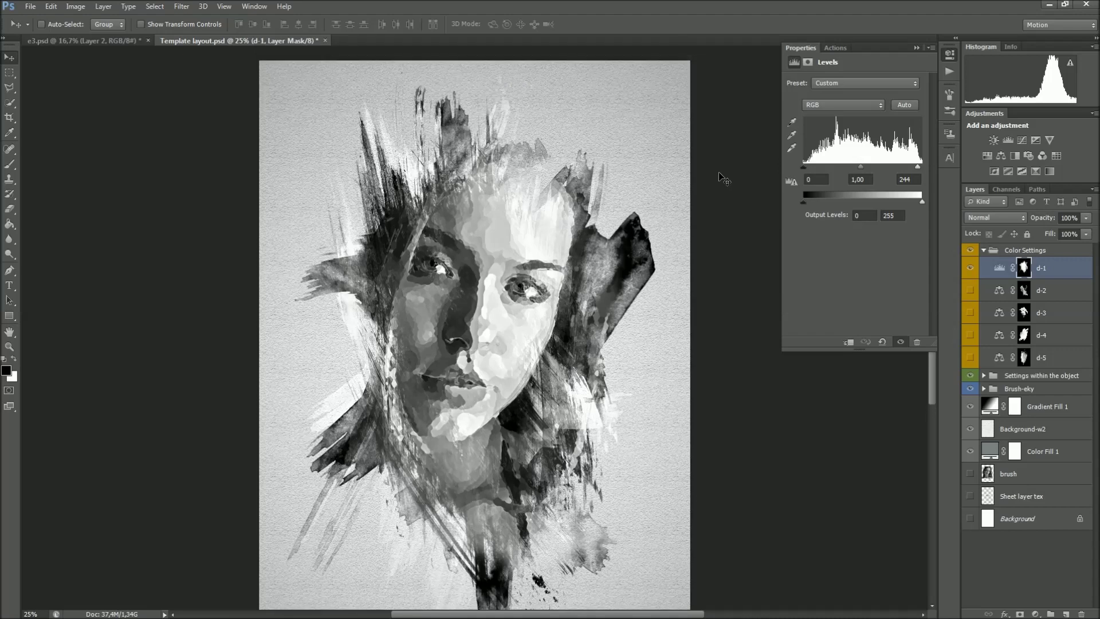
{"action": "left_click_drag", "start_coordinate": [917, 167], "coordinate": [915, 171]}
{"action": "left_click_drag", "start_coordinate": [915, 174], "coordinate": [917, 177]}
Turn on the d-2, d-3 and d-5 green tints, then switch them back off.
{"action": "left_click", "coordinate": [1001, 292]}
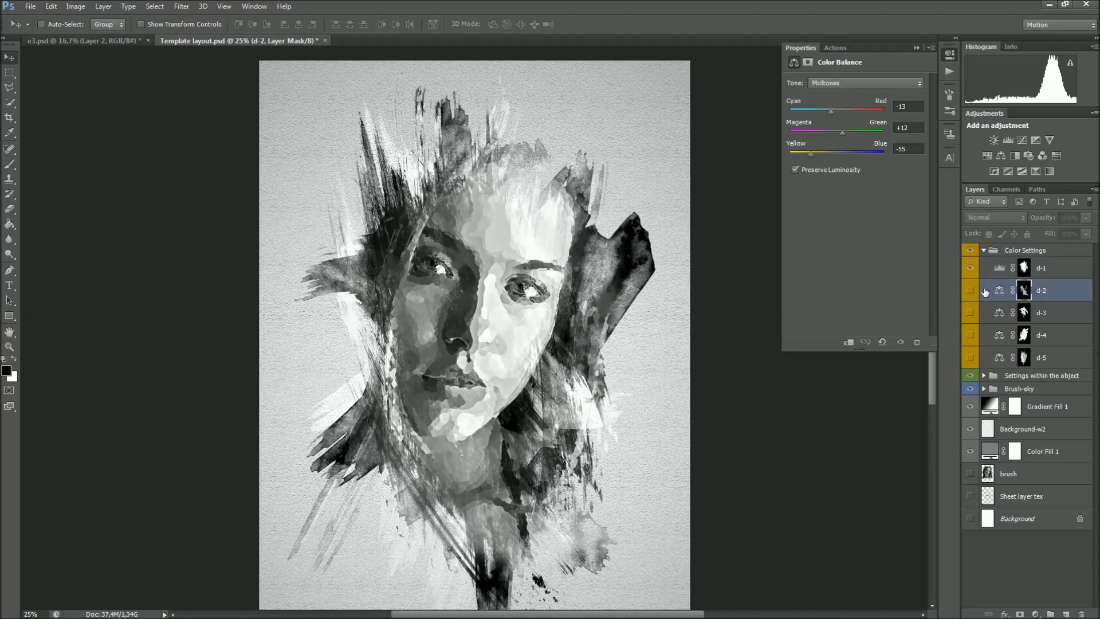
{"action": "left_click", "coordinate": [970, 290]}
{"action": "left_click", "coordinate": [974, 313]}
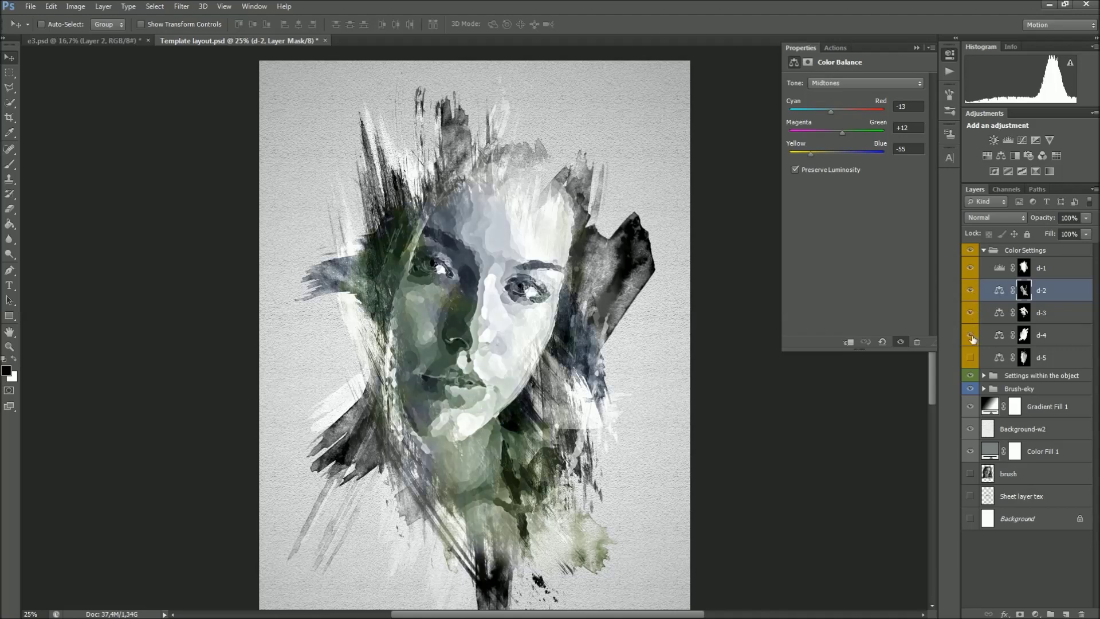
{"action": "left_click", "coordinate": [972, 357]}
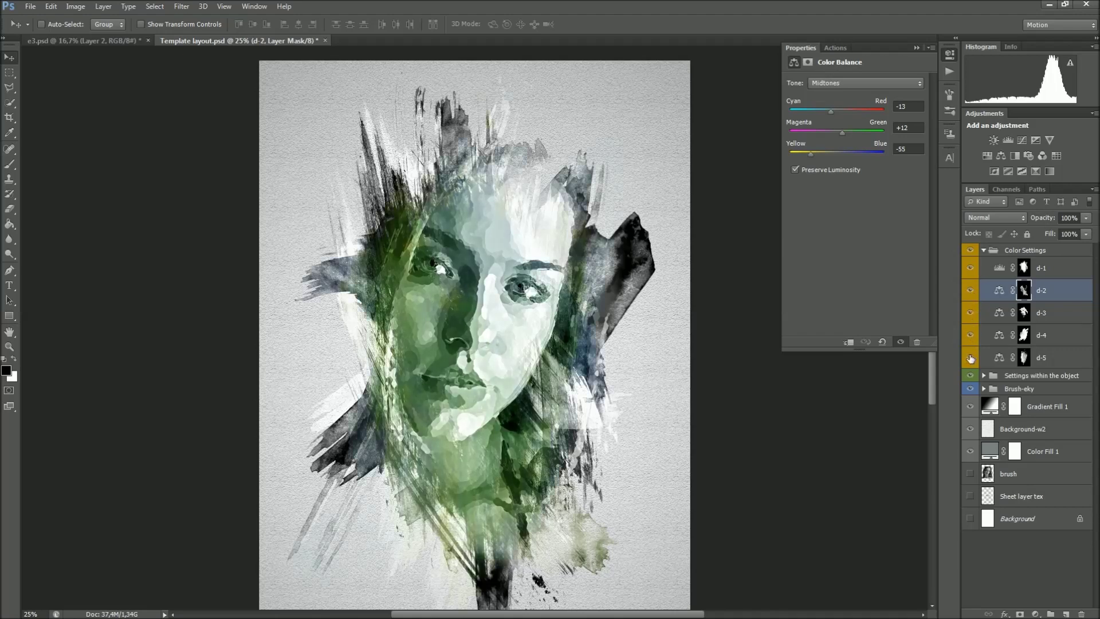
{"action": "key", "text": "ctrl+minus"}
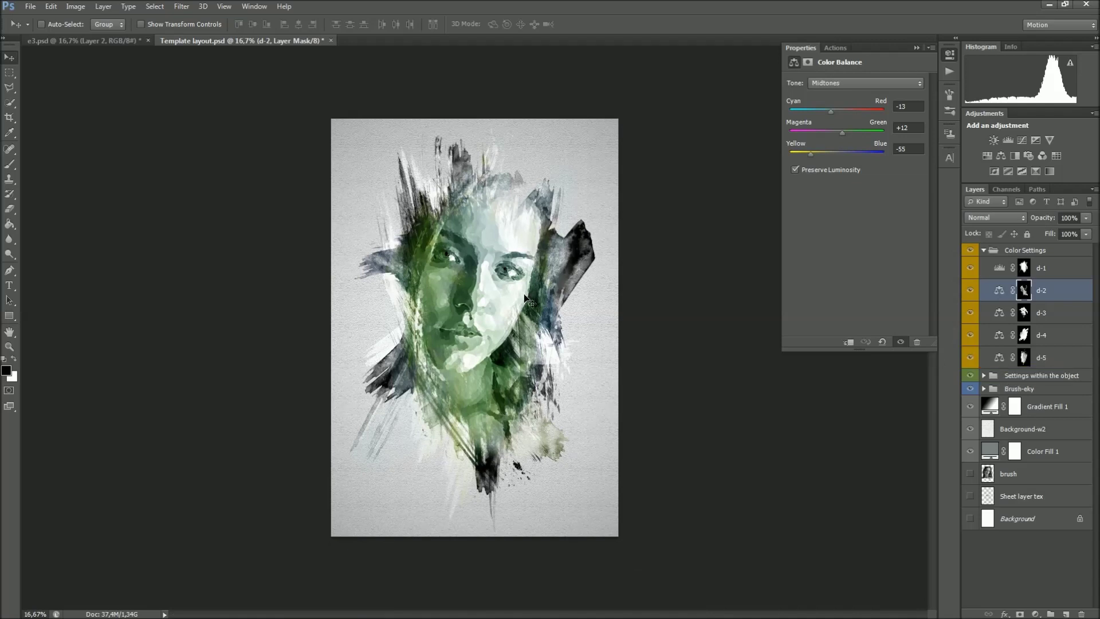
{"action": "left_click_drag", "start_coordinate": [976, 361], "coordinate": [970, 290]}
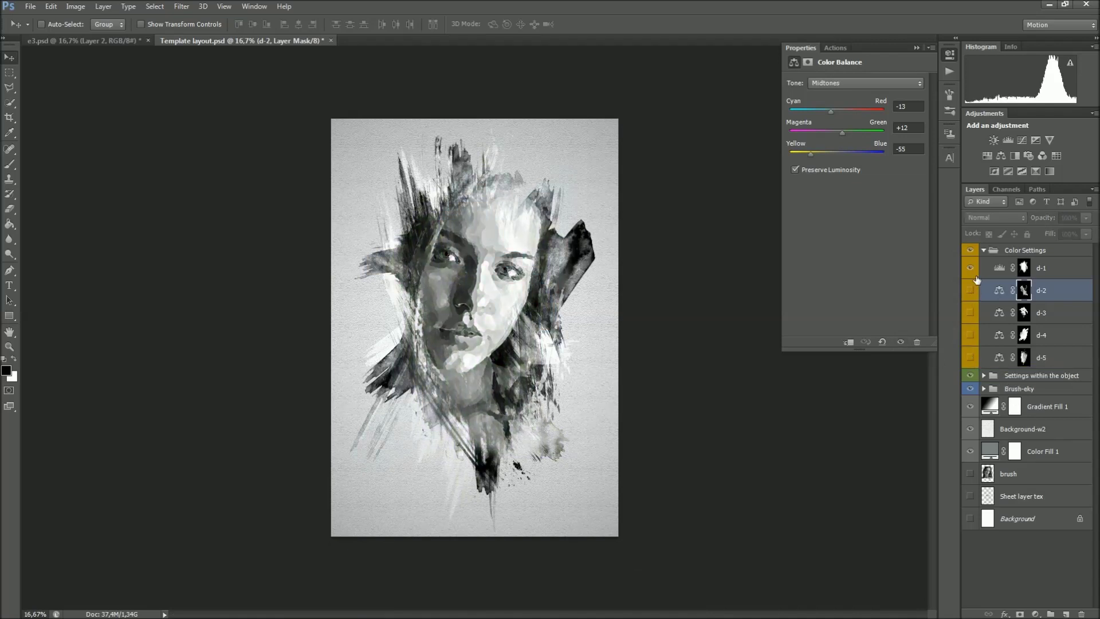
{"action": "left_click", "coordinate": [970, 358]}
{"action": "left_click", "coordinate": [970, 313]}
Collapse Color Settings, expand Settings within object, and toggle w-1's visibility to compare.
{"action": "left_click", "coordinate": [994, 252]}
{"action": "left_click", "coordinate": [984, 250]}
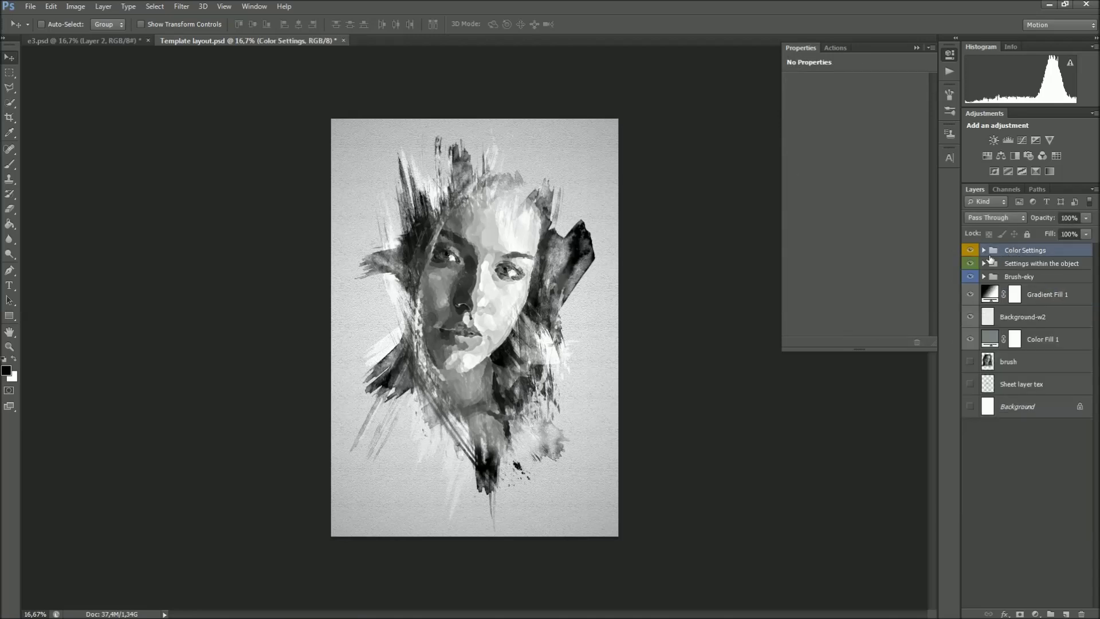
{"action": "left_click", "coordinate": [984, 264]}
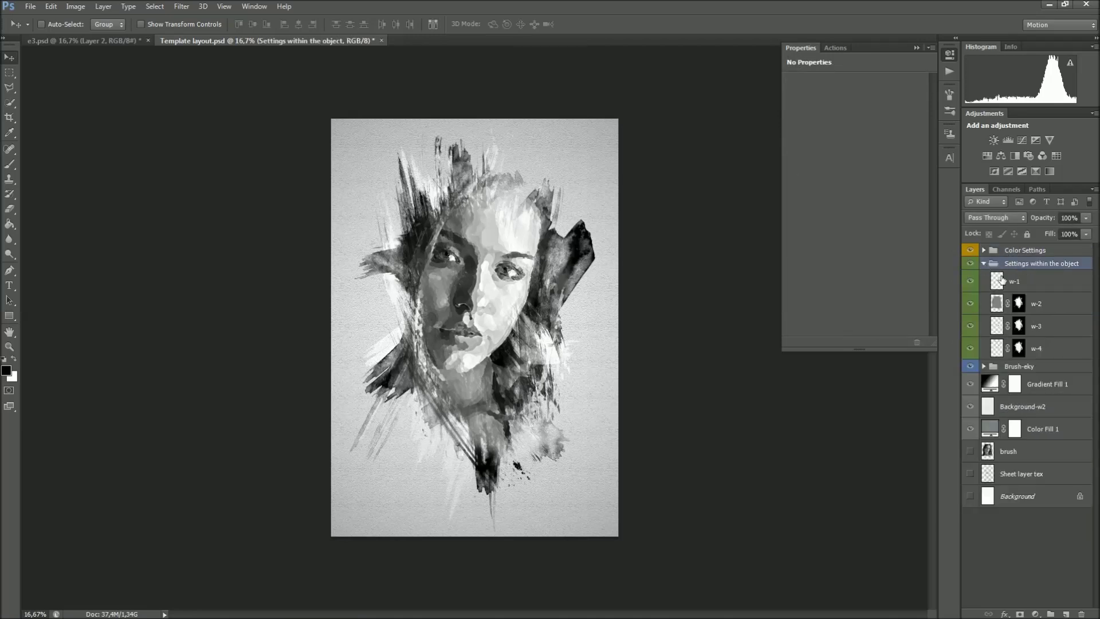
{"action": "left_click", "coordinate": [979, 283]}
{"action": "left_click", "coordinate": [972, 282]}
{"action": "left_click", "coordinate": [971, 281]}
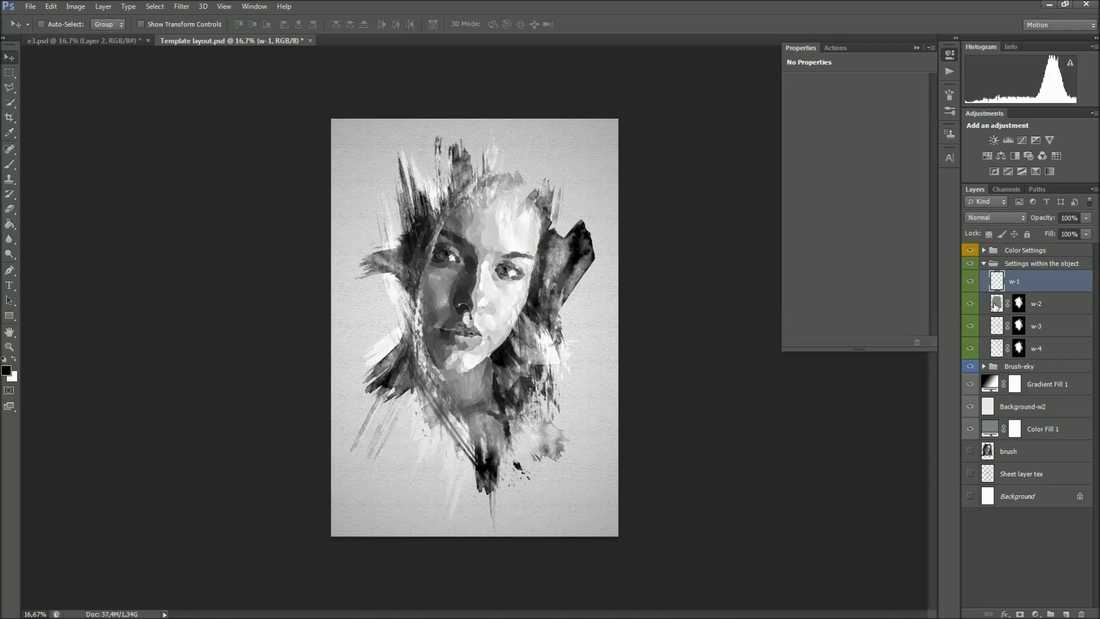
Set w-3's opacity to about 47% and w-4's to 37%, then collapse the group.
{"action": "left_click", "coordinate": [998, 327]}
{"action": "left_click", "coordinate": [1085, 221]}
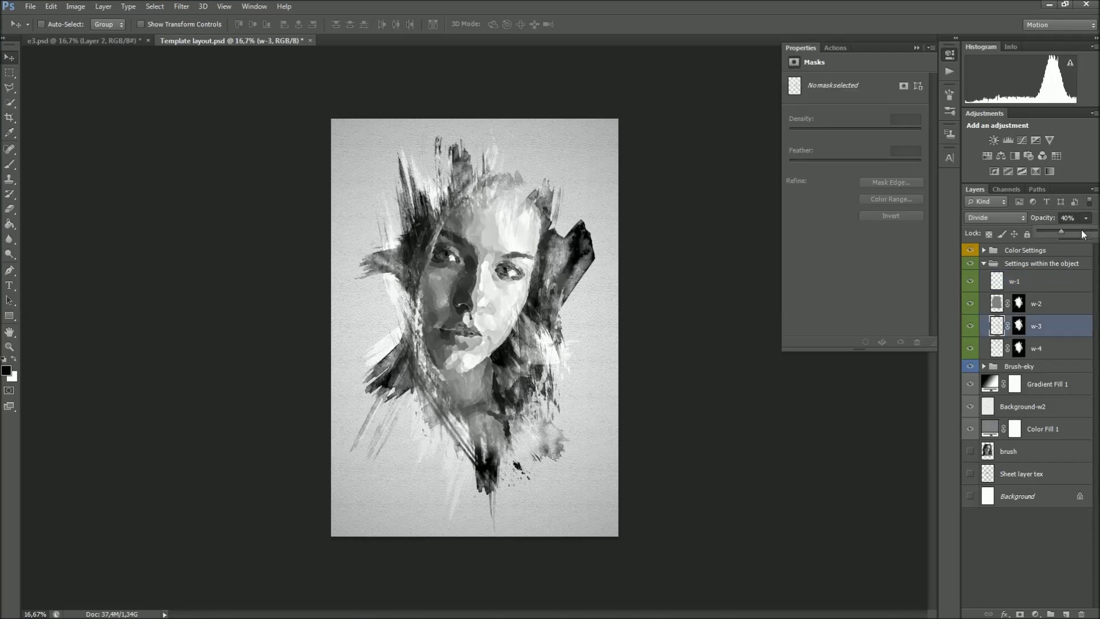
{"action": "left_click_drag", "start_coordinate": [1069, 235], "coordinate": [1066, 235]}
{"action": "left_click", "coordinate": [1001, 350]}
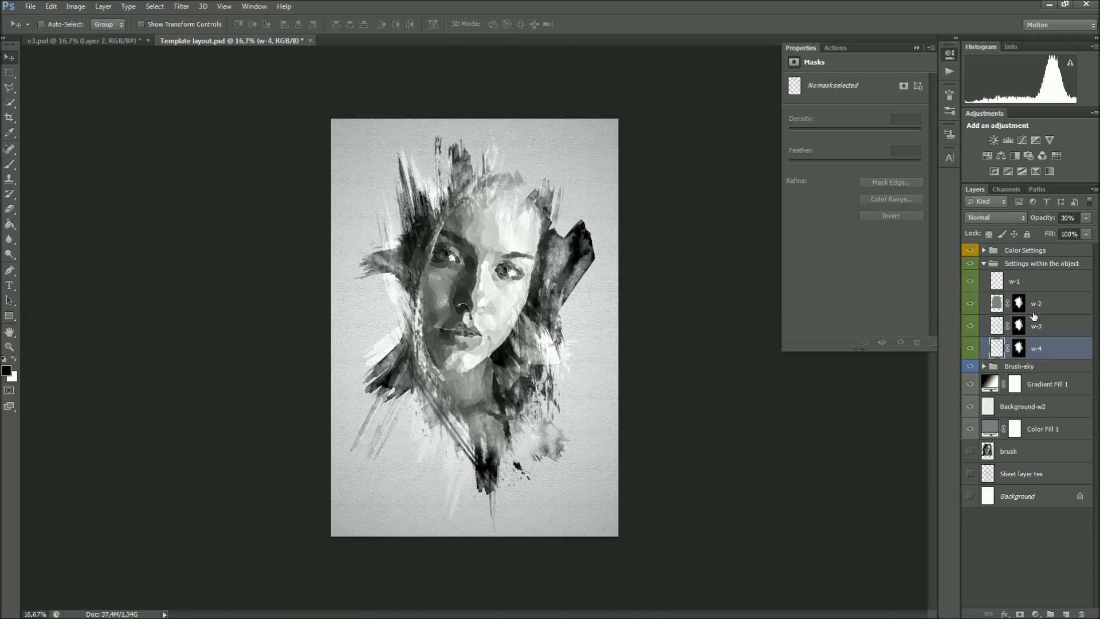
{"action": "left_click", "coordinate": [1085, 218]}
{"action": "left_click_drag", "start_coordinate": [1067, 236], "coordinate": [1060, 233]}
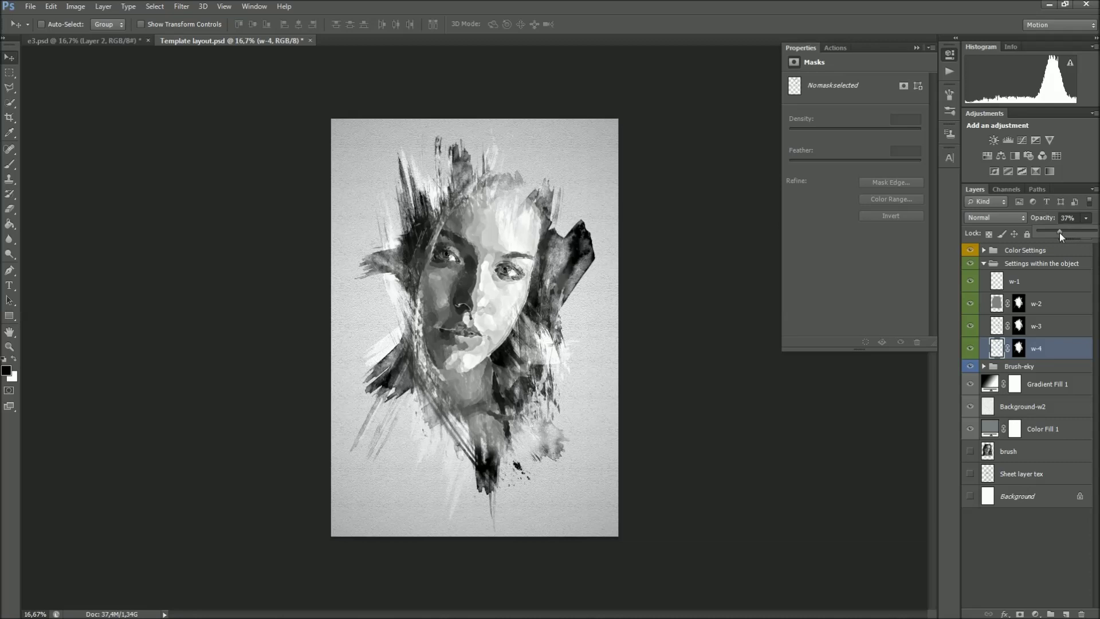
{"action": "left_click", "coordinate": [1022, 265]}
{"action": "left_click", "coordinate": [984, 264]}
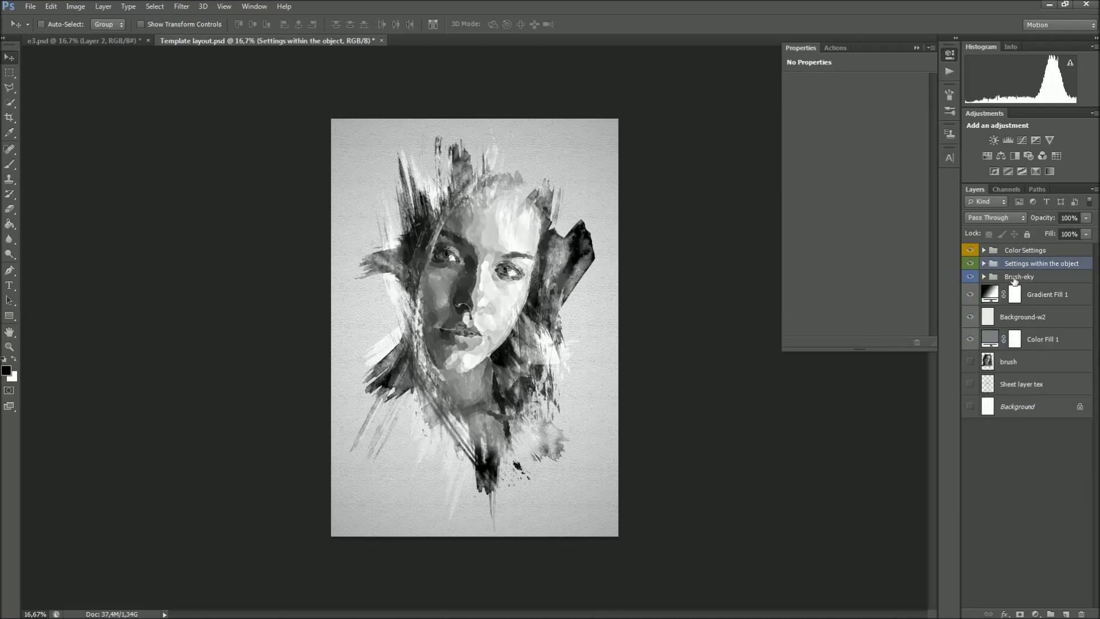
Set the a-1 Levels in Brush-eky to input levels 22, 1.00 and 187.
{"action": "left_click", "coordinate": [1013, 278]}
{"action": "left_click", "coordinate": [983, 277]}
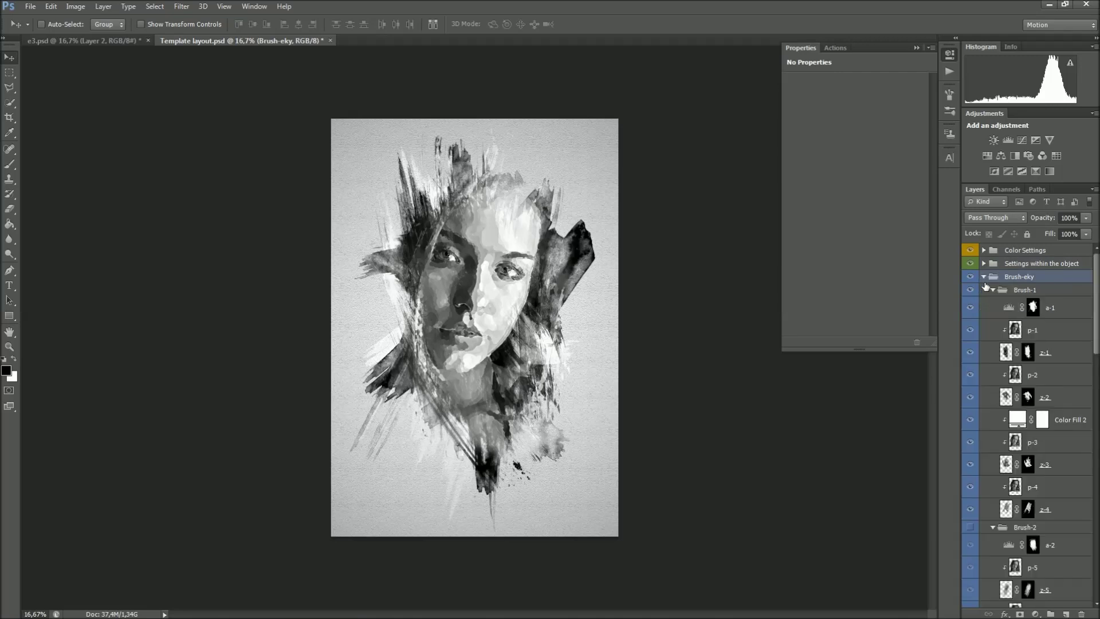
{"action": "left_click", "coordinate": [1013, 309]}
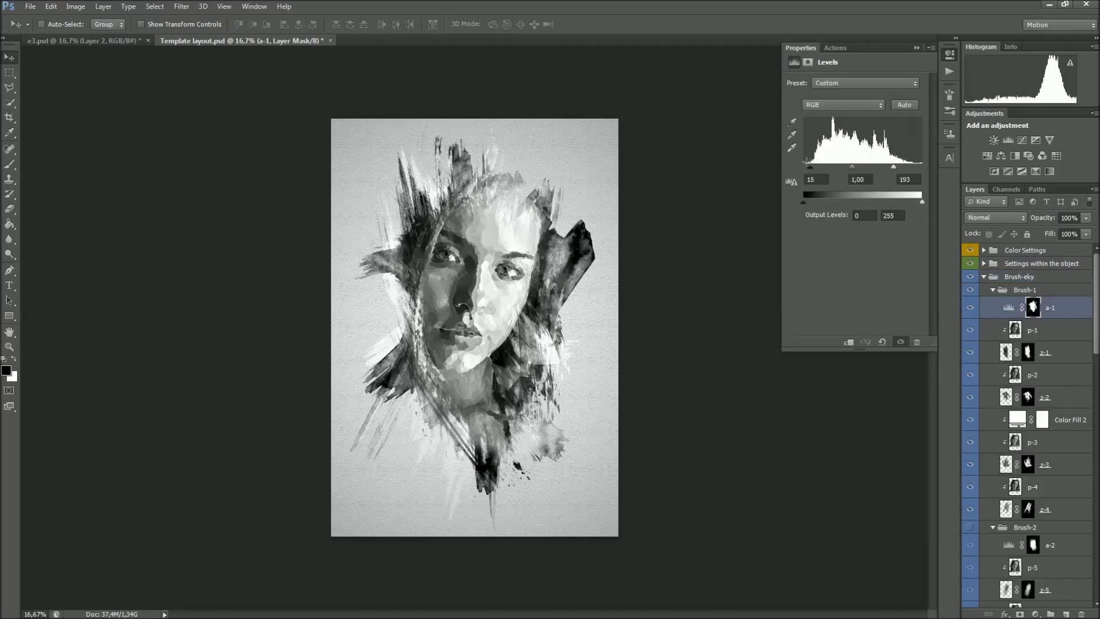
{"action": "mouse_move", "coordinate": [894, 166]}
{"action": "left_mouse_down"}
{"action": "mouse_move", "coordinate": [909, 172]}
{"action": "mouse_move", "coordinate": [895, 173]}
{"action": "left_mouse_up"}
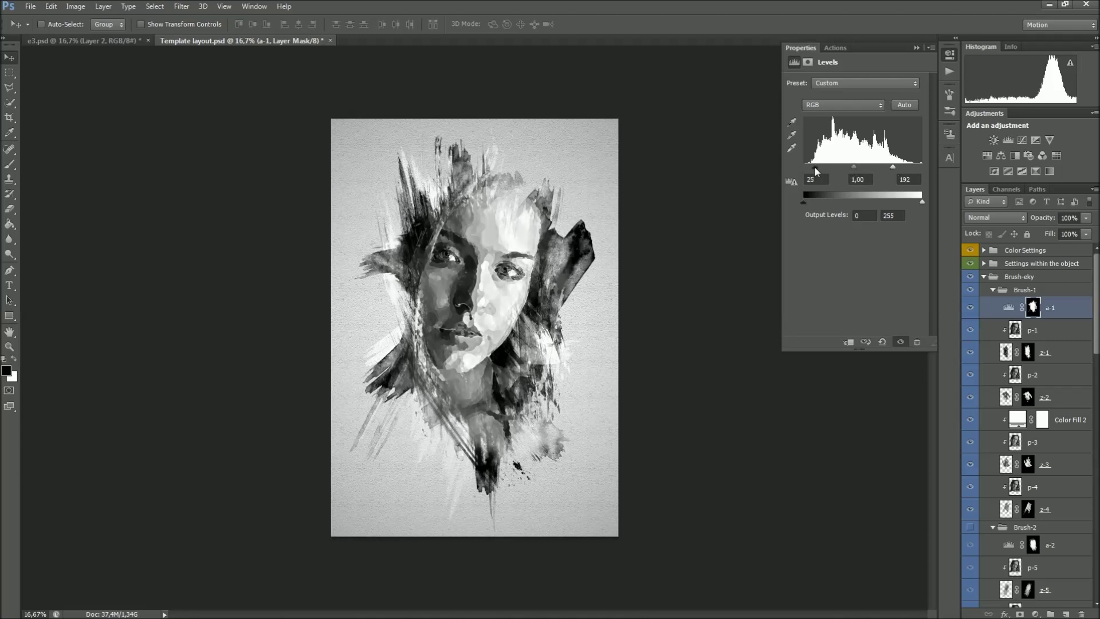
{"action": "left_click_drag", "start_coordinate": [816, 172], "coordinate": [815, 174]}
{"action": "left_click_drag", "start_coordinate": [893, 168], "coordinate": [891, 169]}
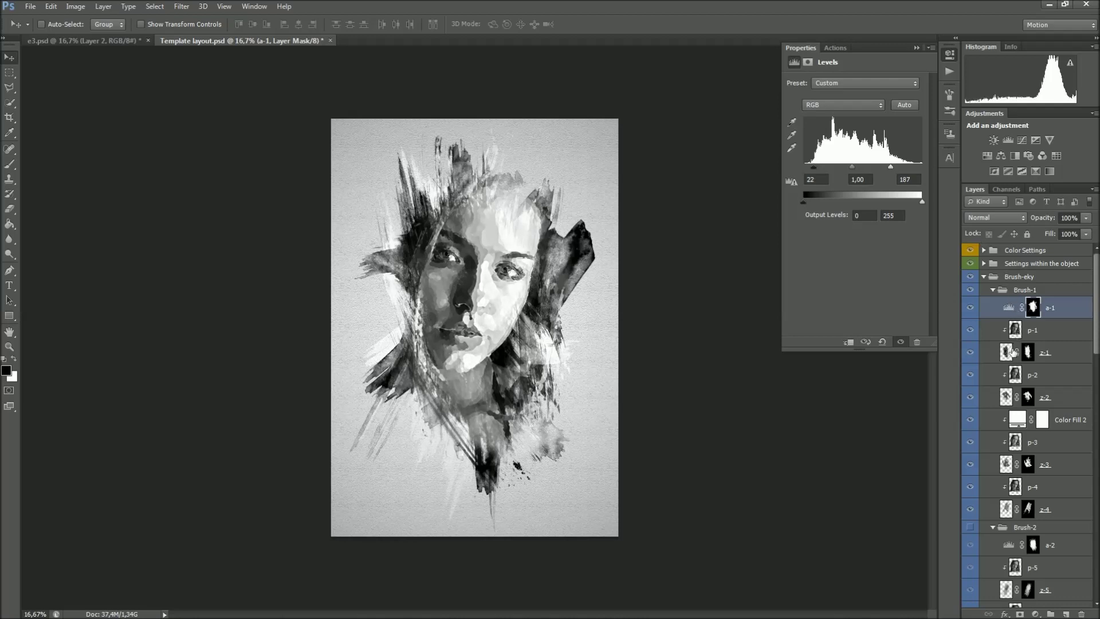
{"action": "left_click", "coordinate": [1008, 353]}
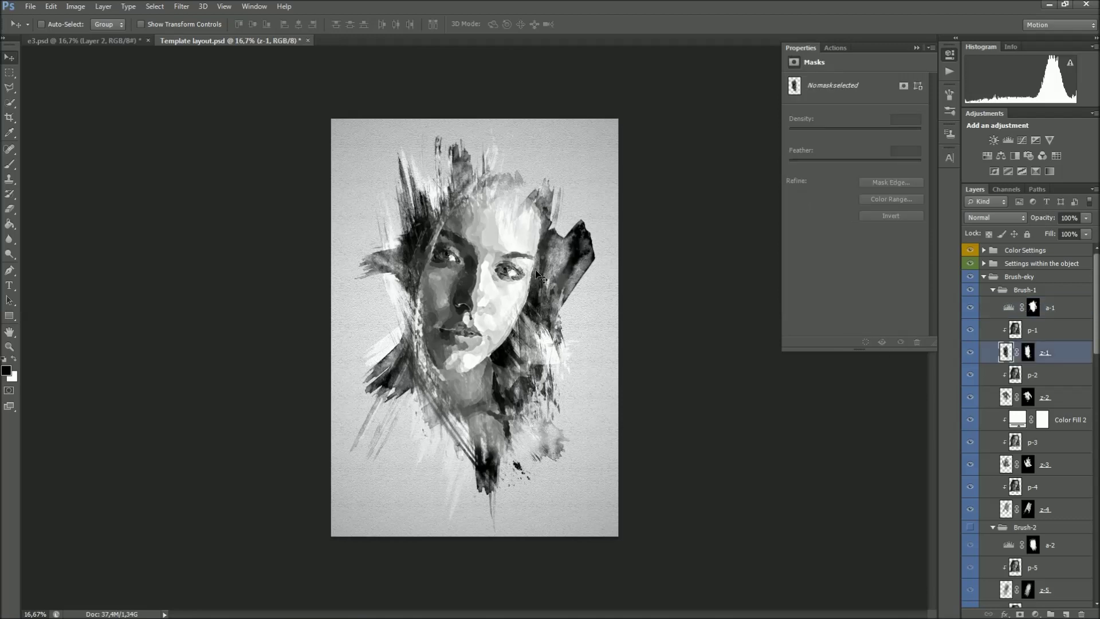
Rotate the z-1 brush strokes to about -29 degrees.
{"action": "key", "text": "ctrl+t"}
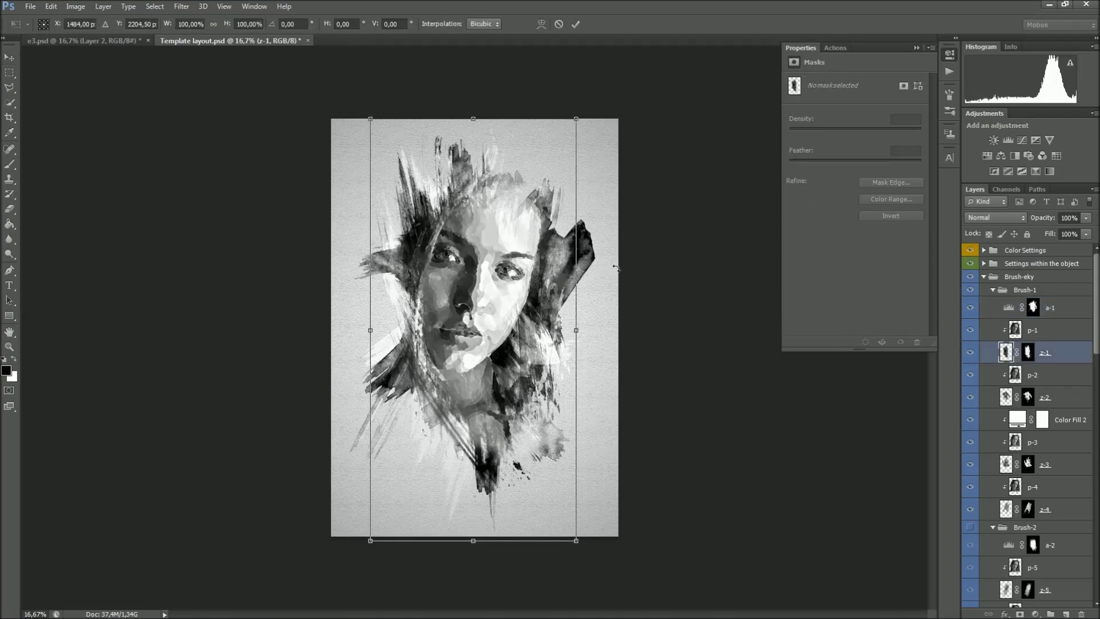
{"action": "left_click_drag", "start_coordinate": [613, 278], "coordinate": [630, 360]}
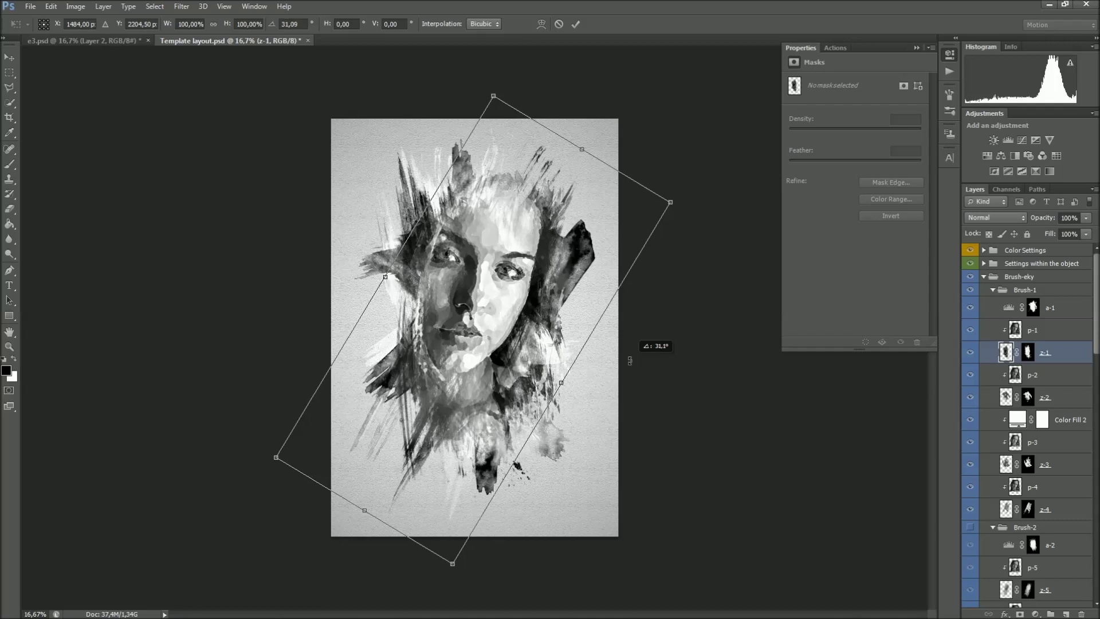
{"action": "left_click_drag", "start_coordinate": [582, 78], "coordinate": [423, 445]}
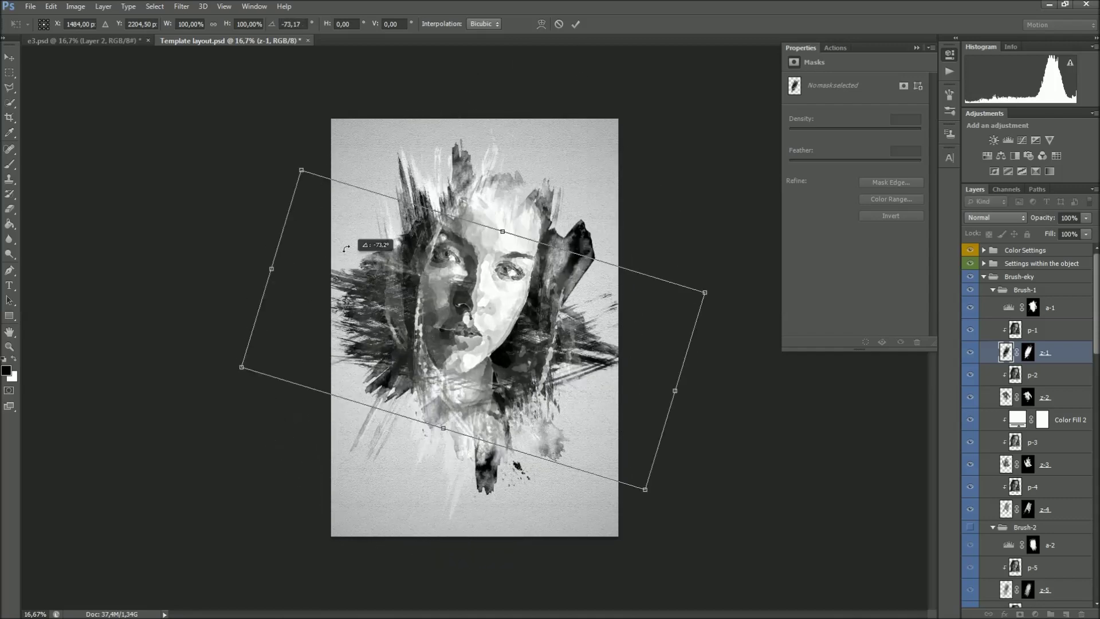
{"action": "left_click_drag", "start_coordinate": [423, 445], "coordinate": [364, 179]}
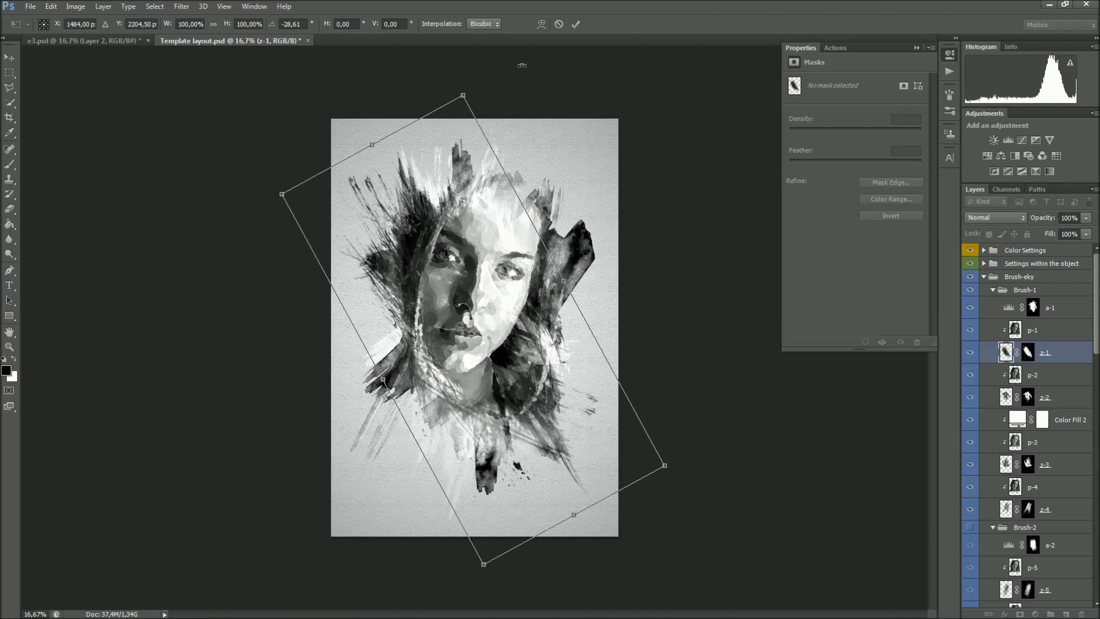
{"action": "left_click", "coordinate": [576, 24]}
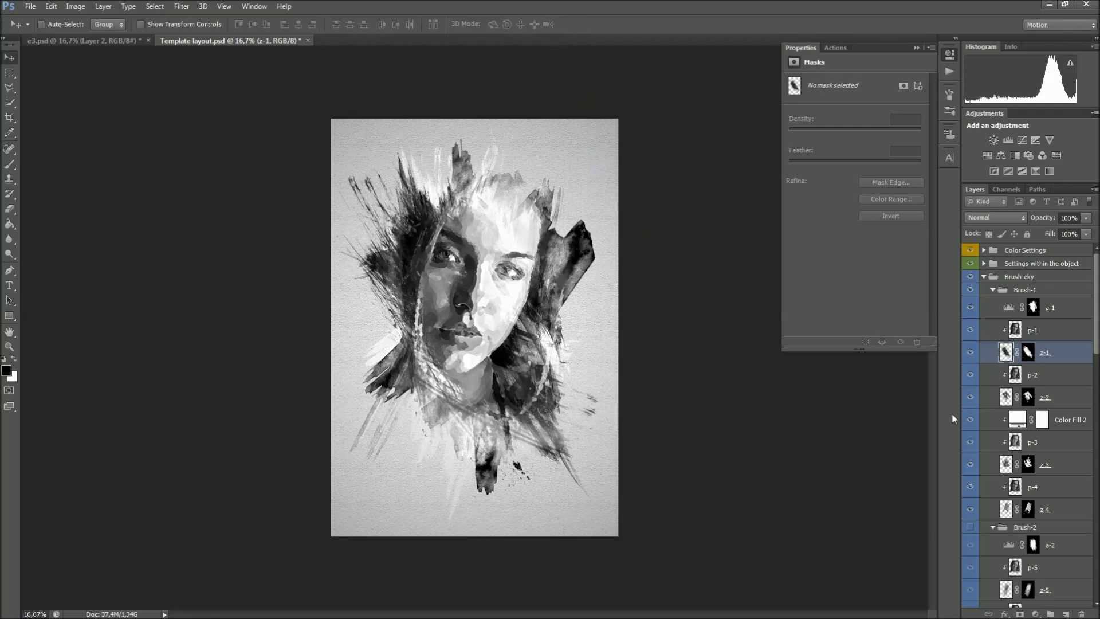
Rotate the z-2 strokes to about 41 degrees and reposition them over the face.
{"action": "left_click", "coordinate": [1006, 397]}
{"action": "left_click", "coordinate": [969, 401]}
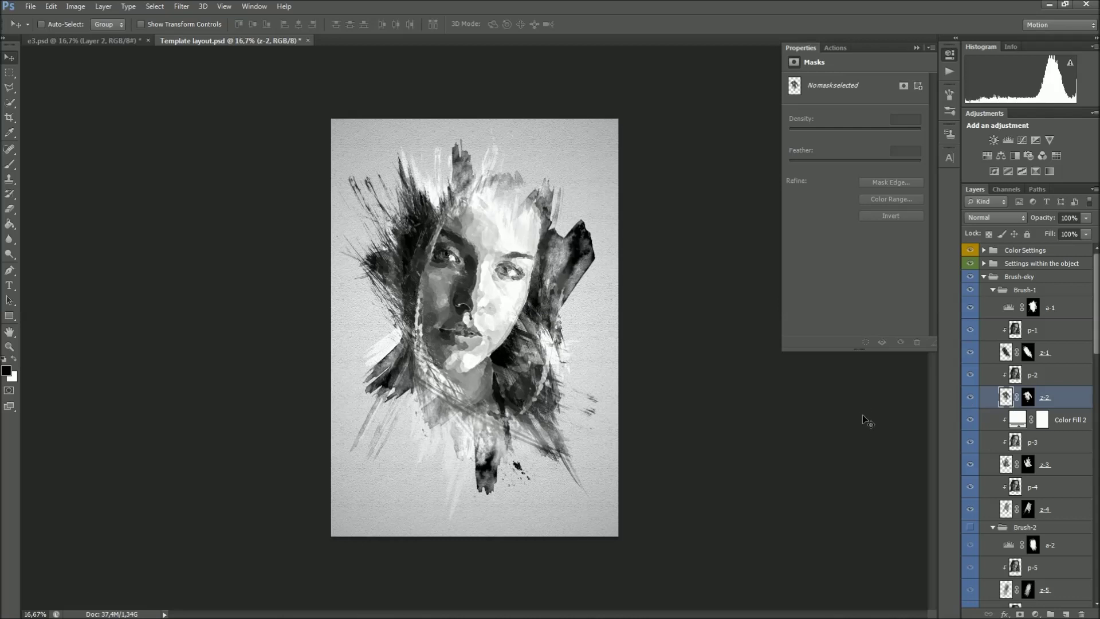
{"action": "key", "text": "ctrl+t"}
{"action": "left_click_drag", "start_coordinate": [645, 267], "coordinate": [639, 339]}
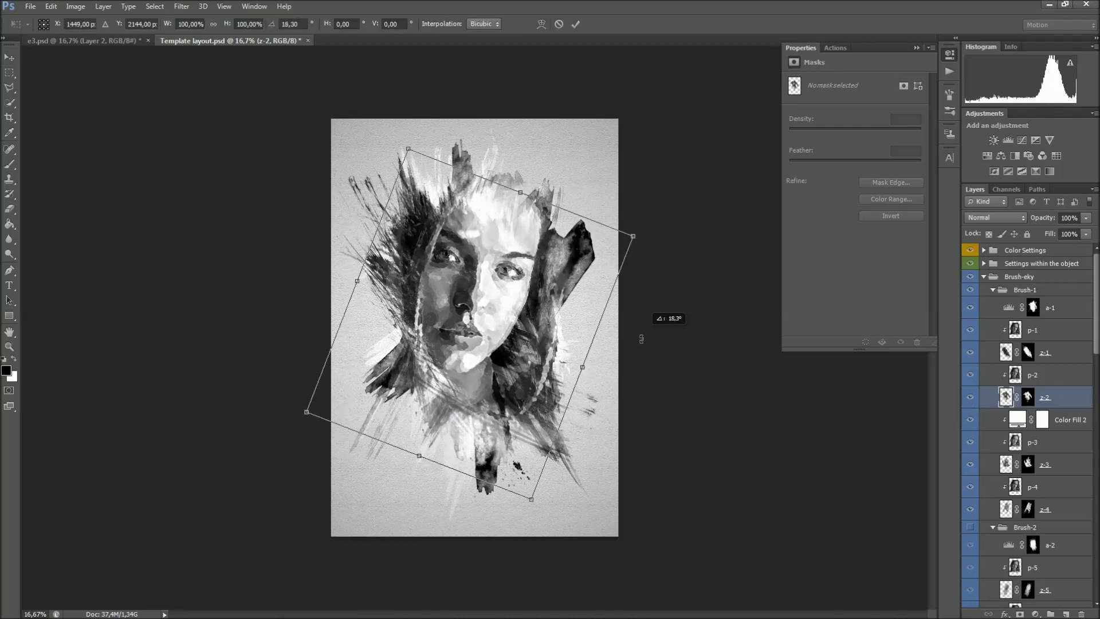
{"action": "left_click_drag", "start_coordinate": [535, 307], "coordinate": [535, 272]}
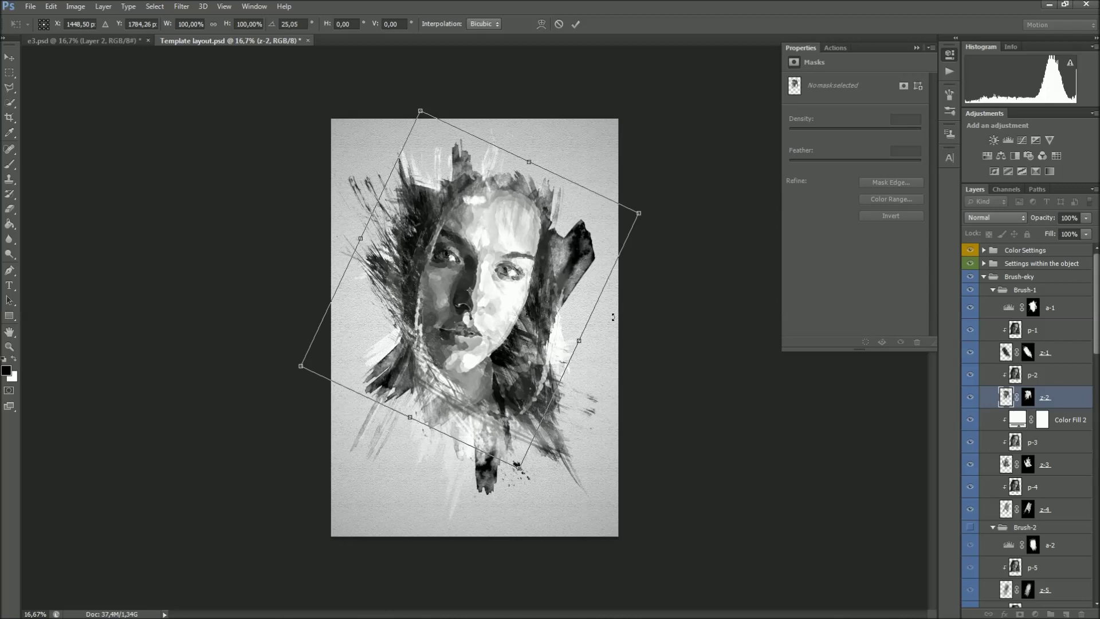
{"action": "left_click_drag", "start_coordinate": [602, 303], "coordinate": [567, 384]}
{"action": "left_click_drag", "start_coordinate": [535, 327], "coordinate": [529, 295]}
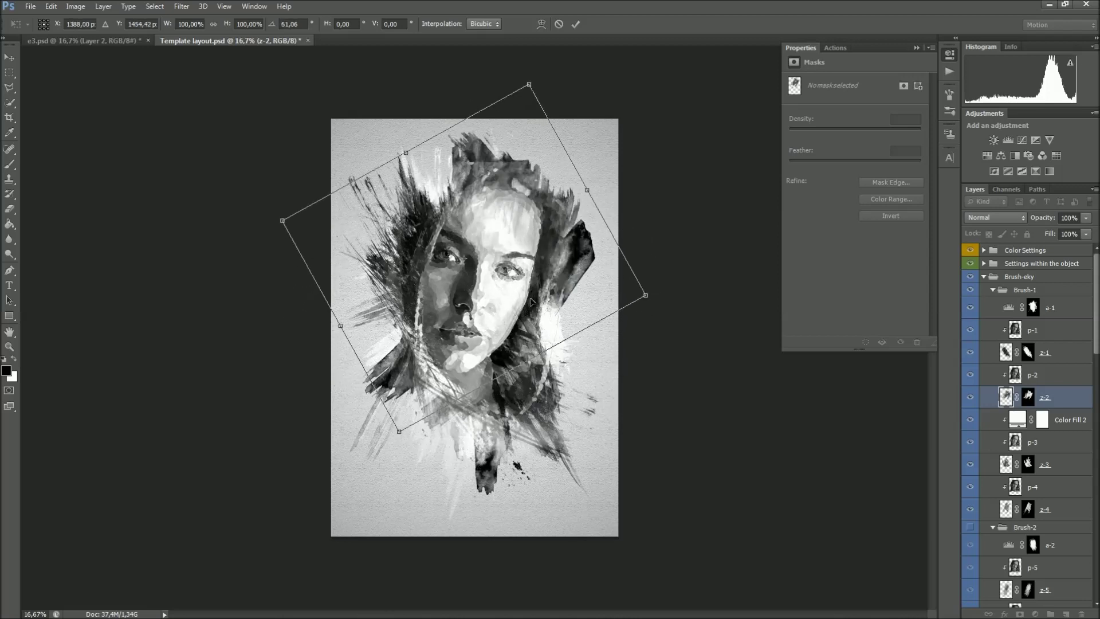
{"action": "left_click_drag", "start_coordinate": [641, 208], "coordinate": [590, 161]}
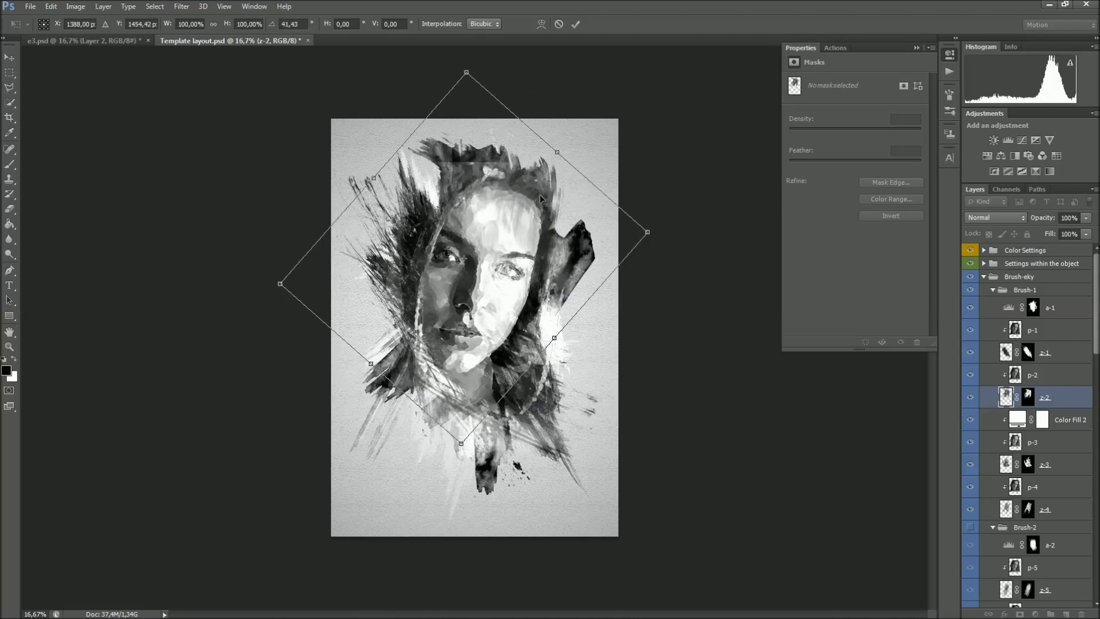
{"action": "left_click_drag", "start_coordinate": [533, 245], "coordinate": [534, 280]}
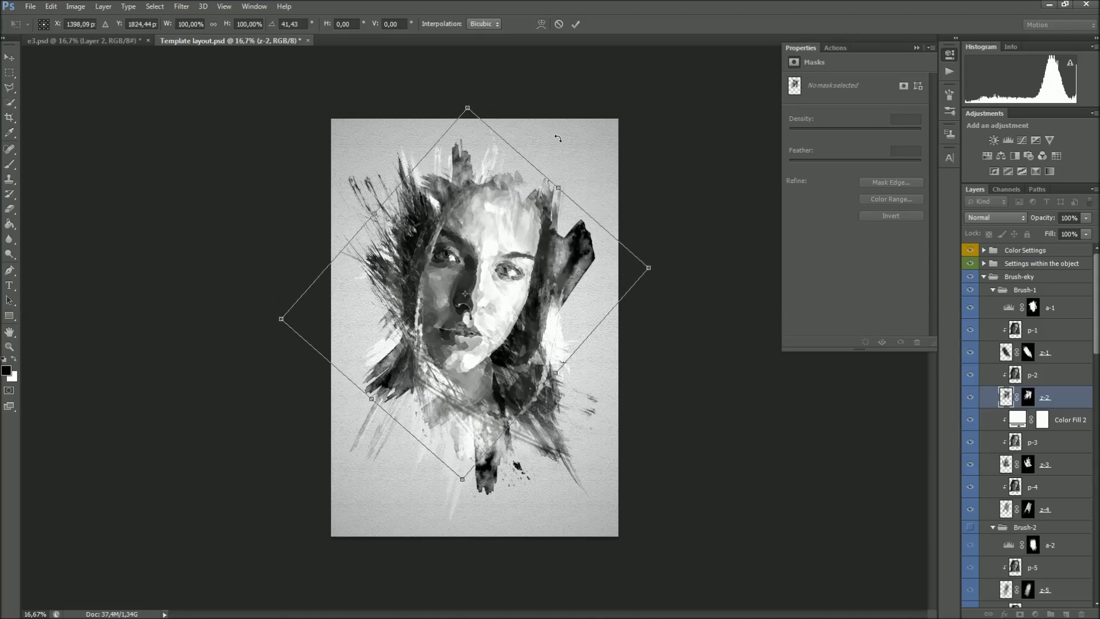
{"action": "left_click", "coordinate": [575, 25]}
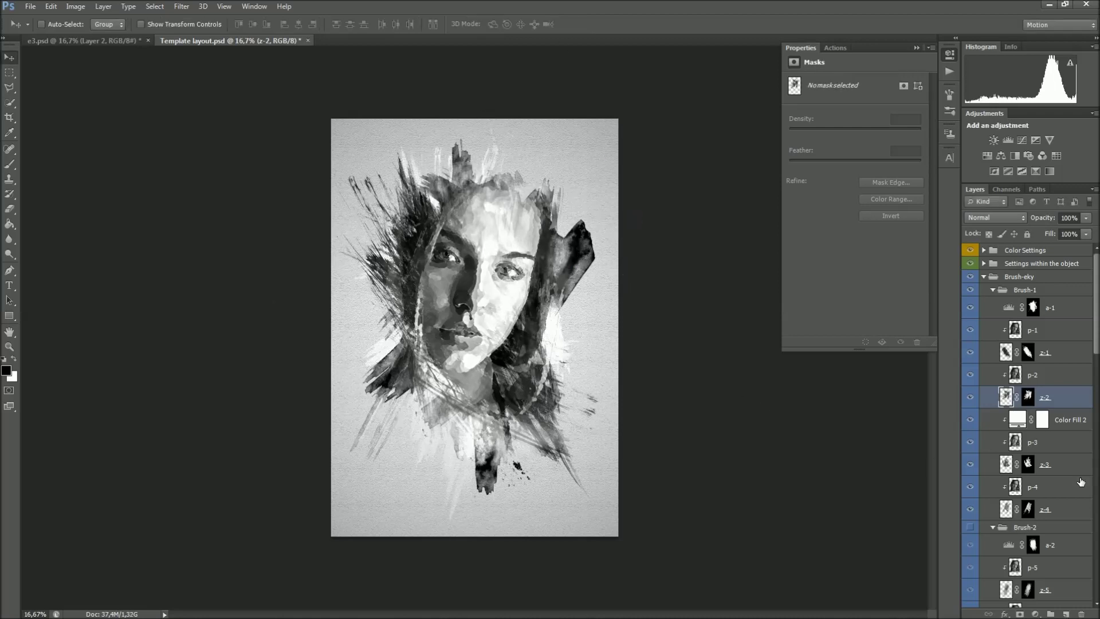
Move the z-3 and z-4 strokes to new spots around the face.
{"action": "left_click", "coordinate": [1015, 468]}
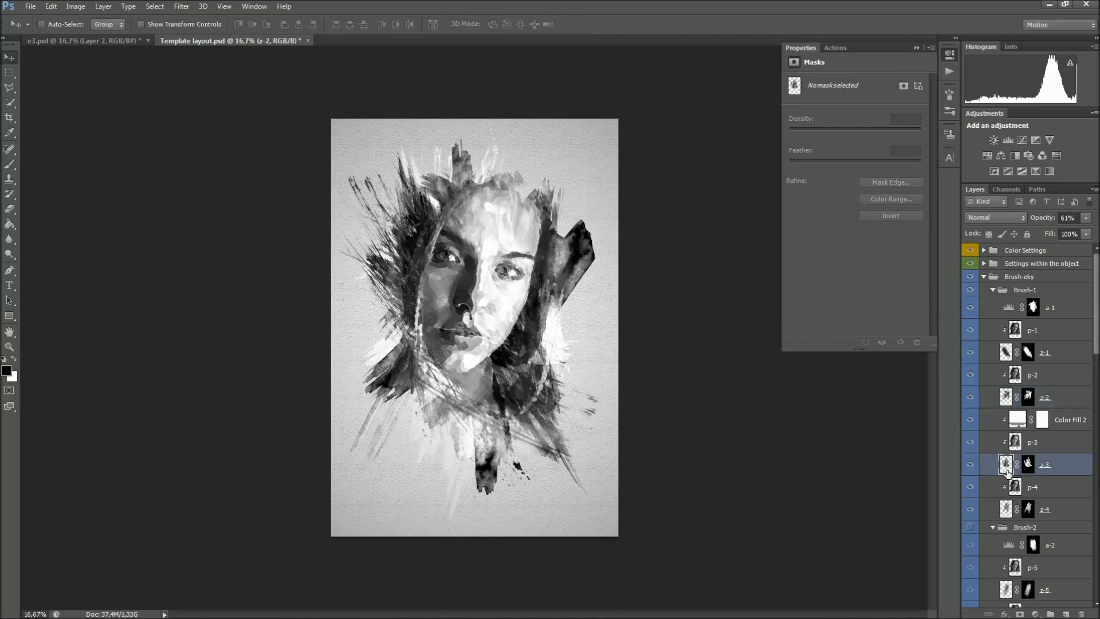
{"action": "left_click_drag", "start_coordinate": [544, 332], "coordinate": [528, 355]}
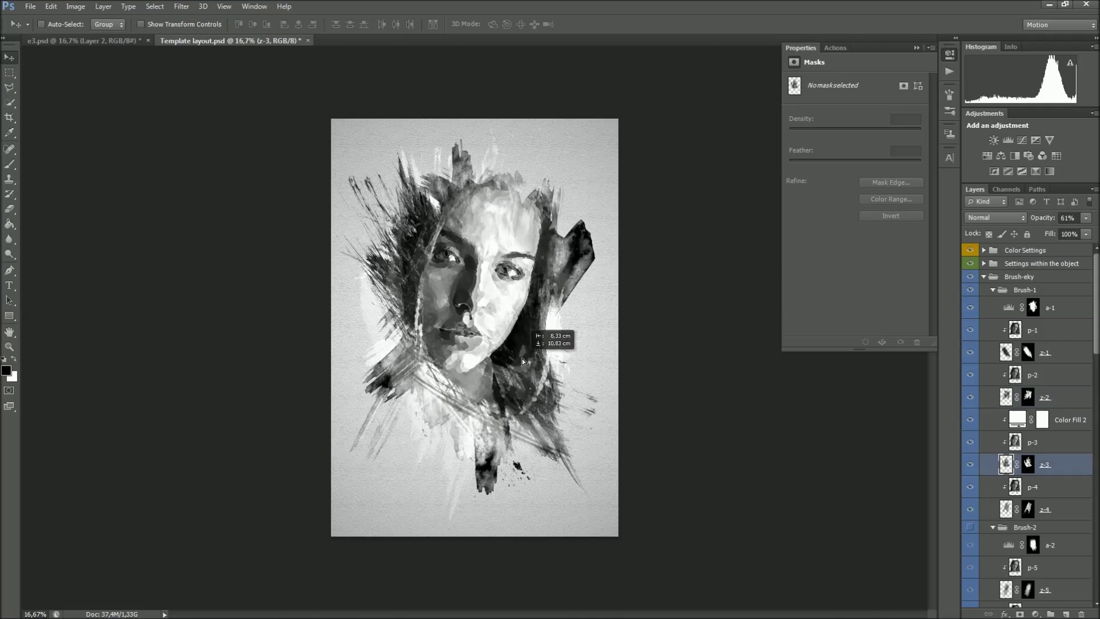
{"action": "left_click_drag", "start_coordinate": [527, 356], "coordinate": [523, 358]}
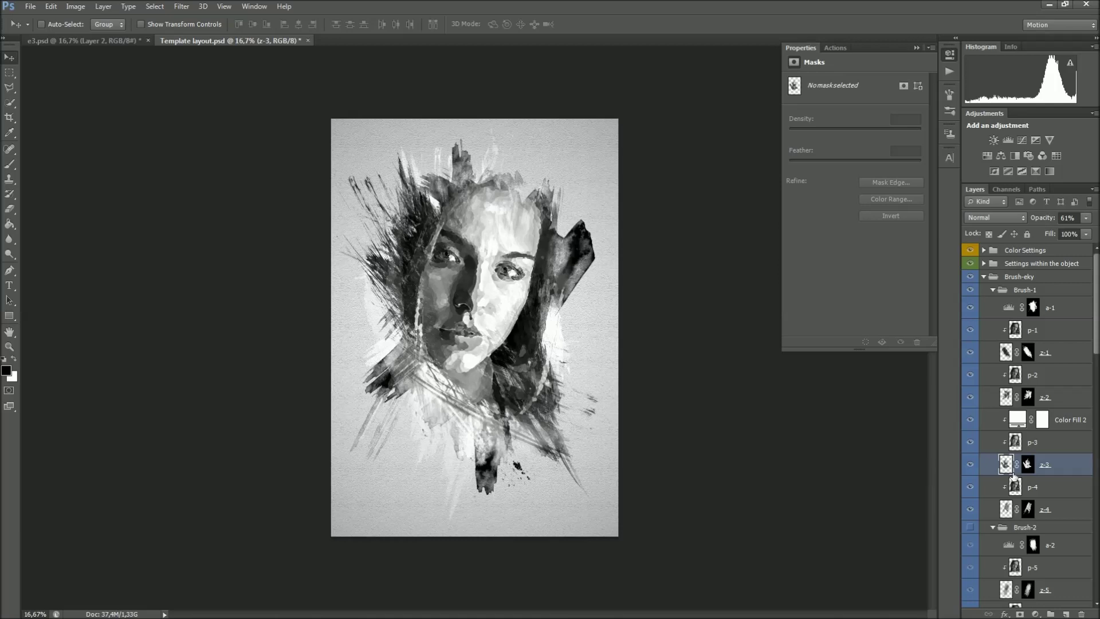
{"action": "left_click", "coordinate": [1038, 506]}
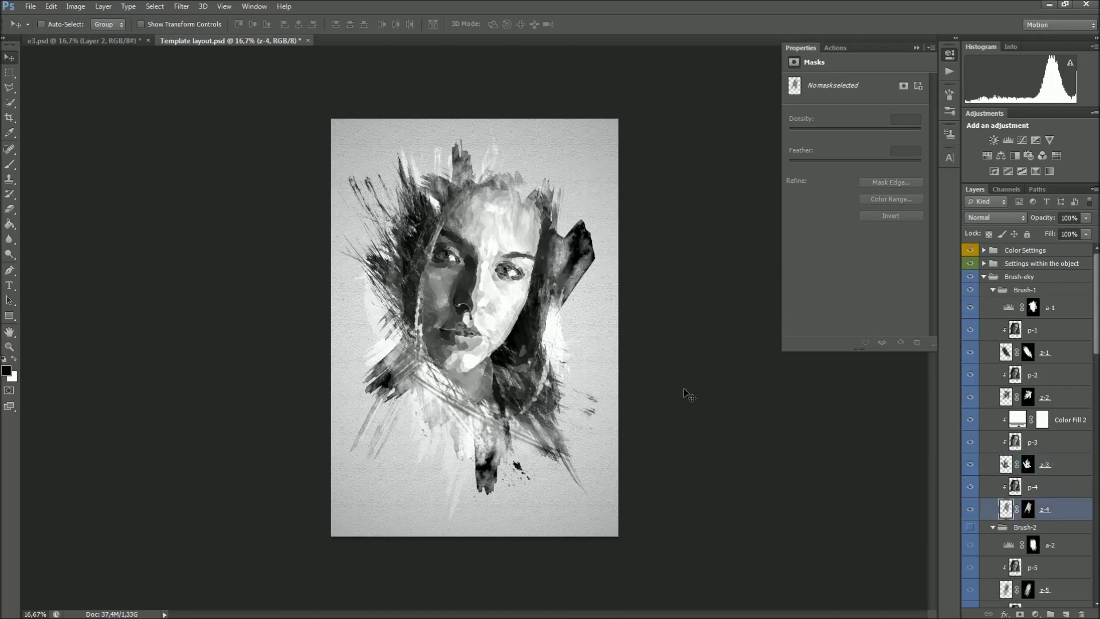
{"action": "left_click_drag", "start_coordinate": [542, 318], "coordinate": [552, 303]}
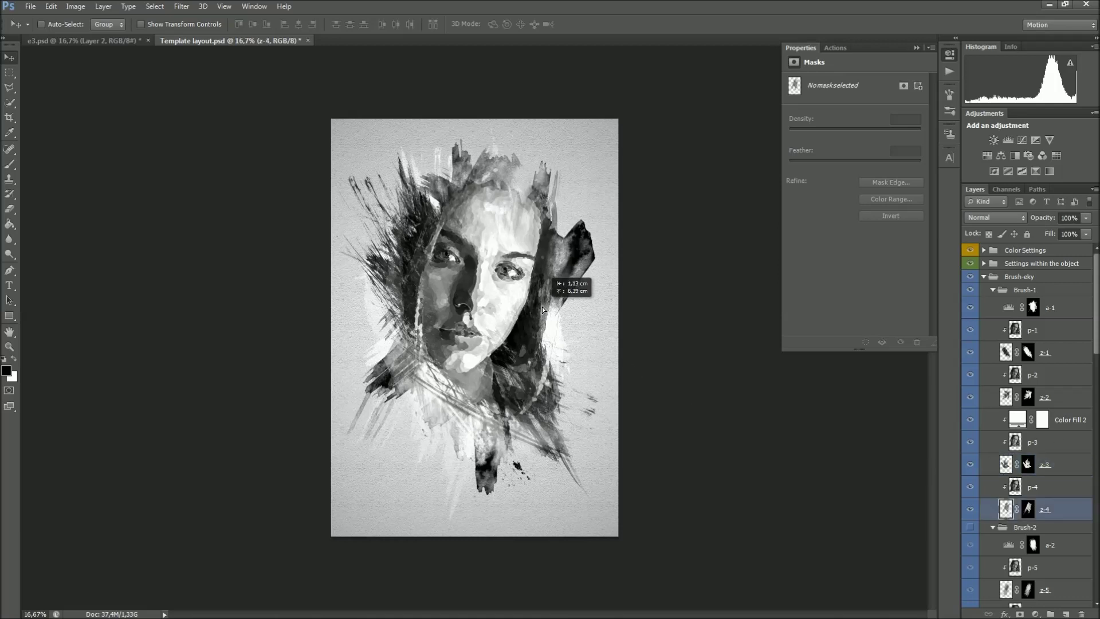
{"action": "left_click_drag", "start_coordinate": [552, 303], "coordinate": [555, 312]}
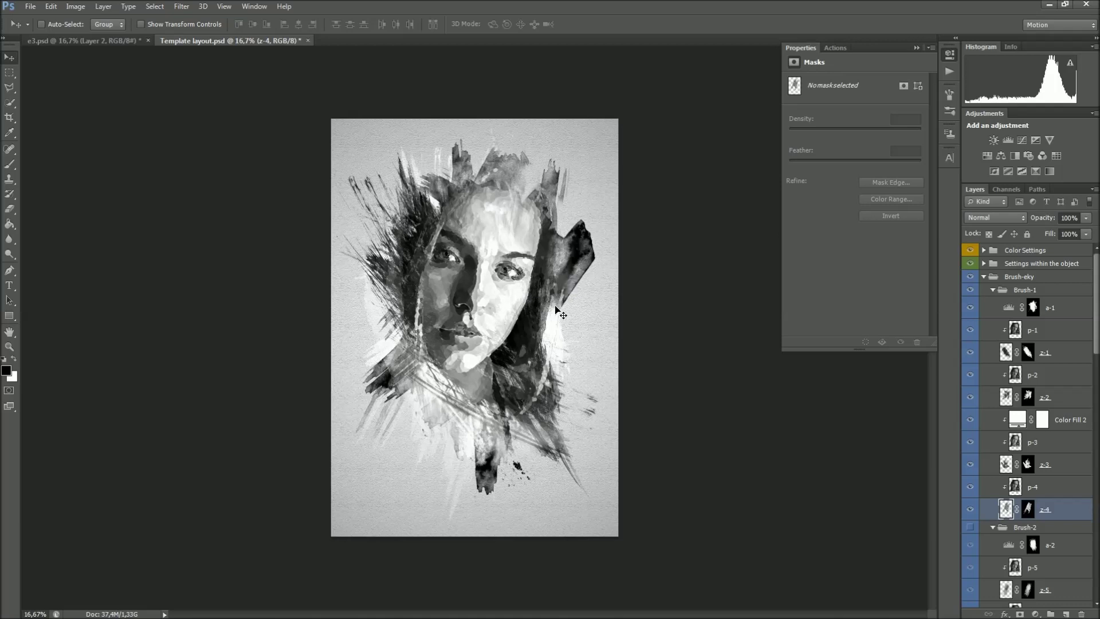
{"action": "left_click", "coordinate": [1038, 290]}
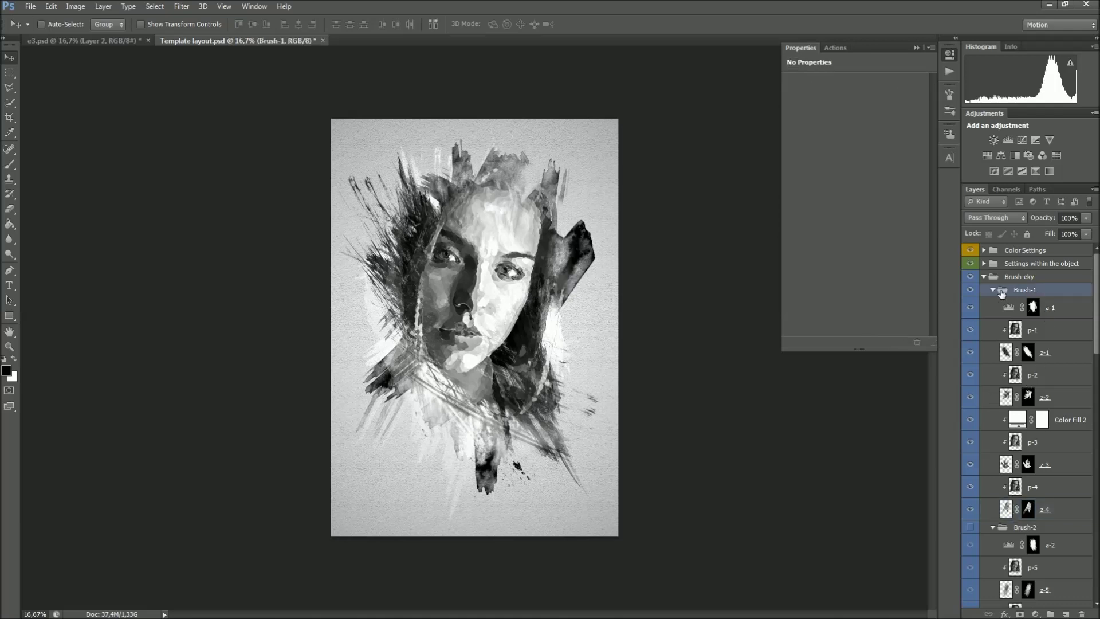
Show the Brush-2 strokes and shift the z-5 and z-6 layers on the portrait.
{"action": "left_click", "coordinate": [992, 290]}
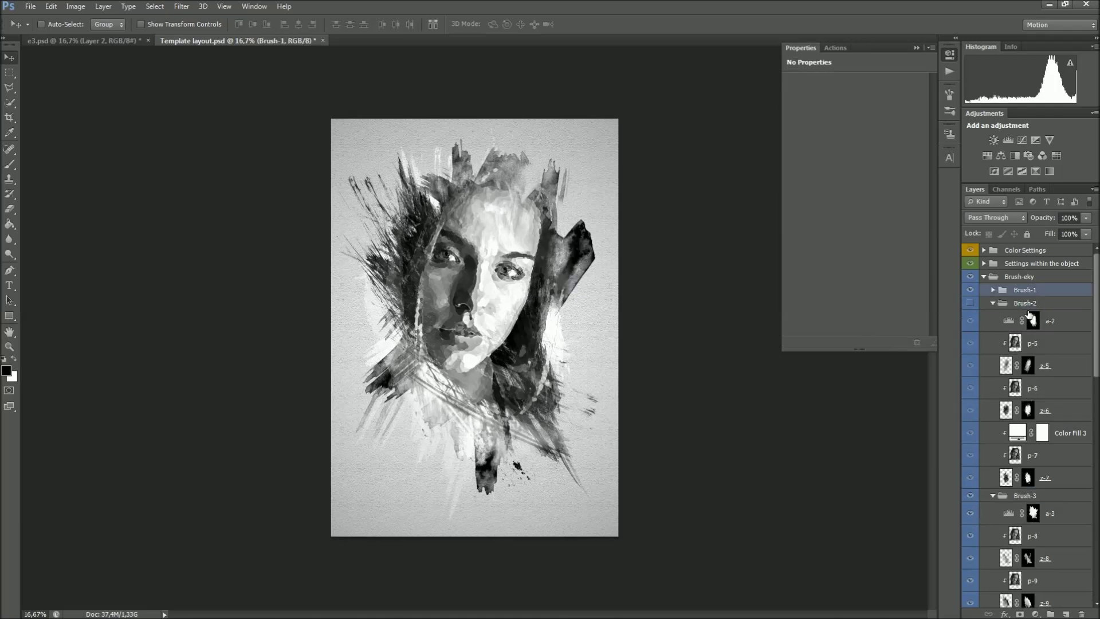
{"action": "left_click", "coordinate": [1019, 305]}
{"action": "left_click", "coordinate": [970, 303]}
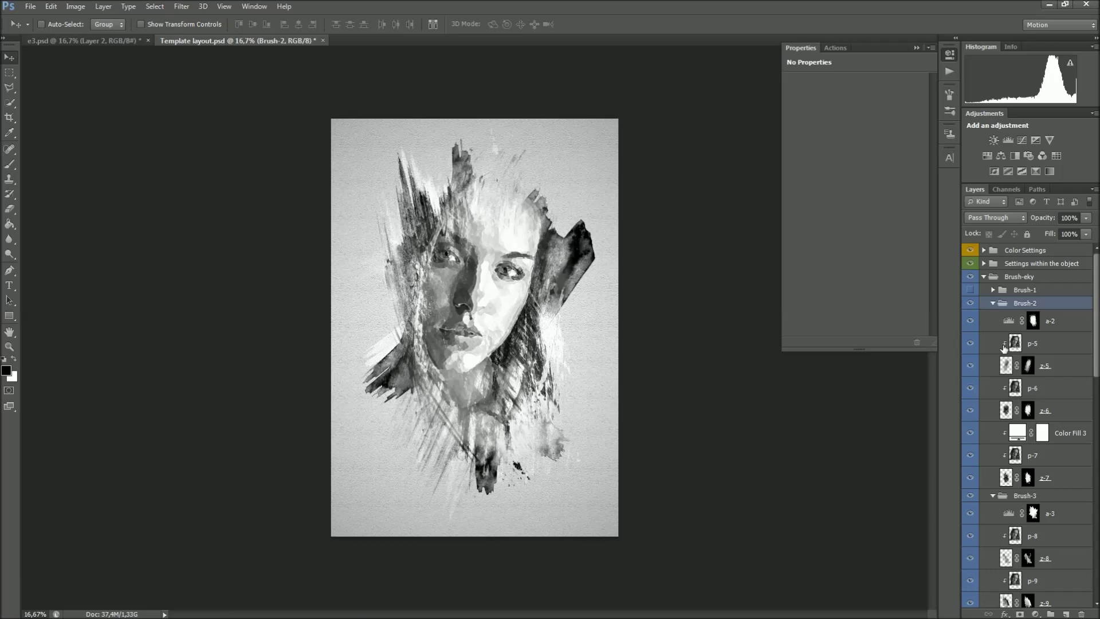
{"action": "left_click", "coordinate": [1008, 365]}
{"action": "mouse_move", "coordinate": [557, 317]}
{"action": "left_mouse_down"}
{"action": "mouse_move", "coordinate": [526, 311]}
{"action": "mouse_move", "coordinate": [526, 325]}
{"action": "left_mouse_up"}
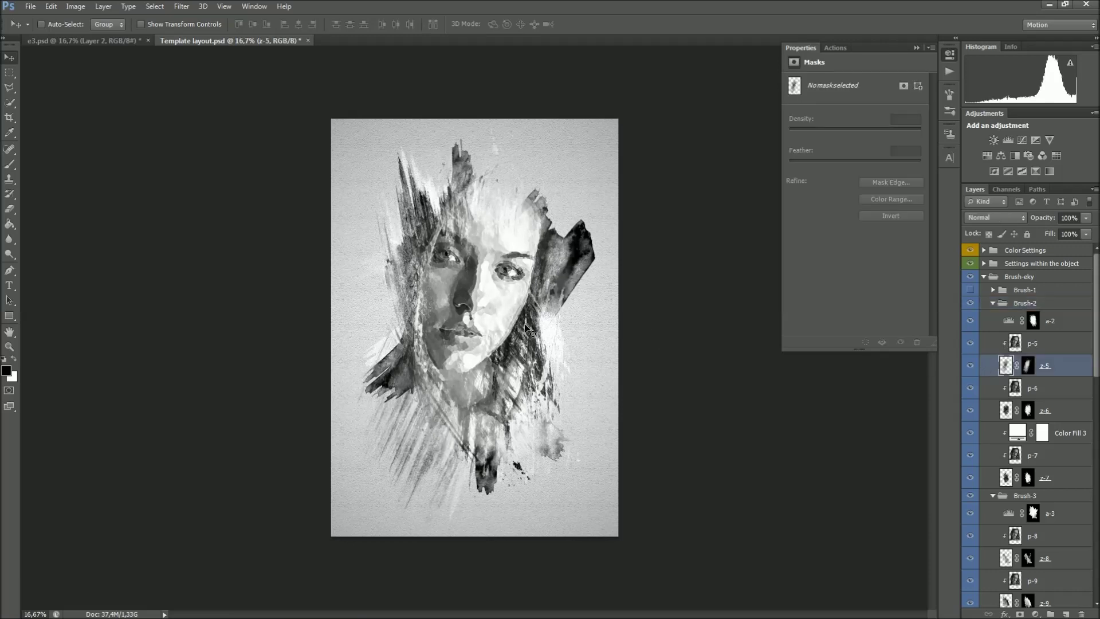
{"action": "left_click", "coordinate": [1001, 411]}
{"action": "left_click", "coordinate": [970, 411]}
{"action": "mouse_move", "coordinate": [572, 409]}
{"action": "left_mouse_down"}
{"action": "mouse_move", "coordinate": [551, 369]}
{"action": "mouse_move", "coordinate": [501, 344]}
{"action": "left_mouse_up"}
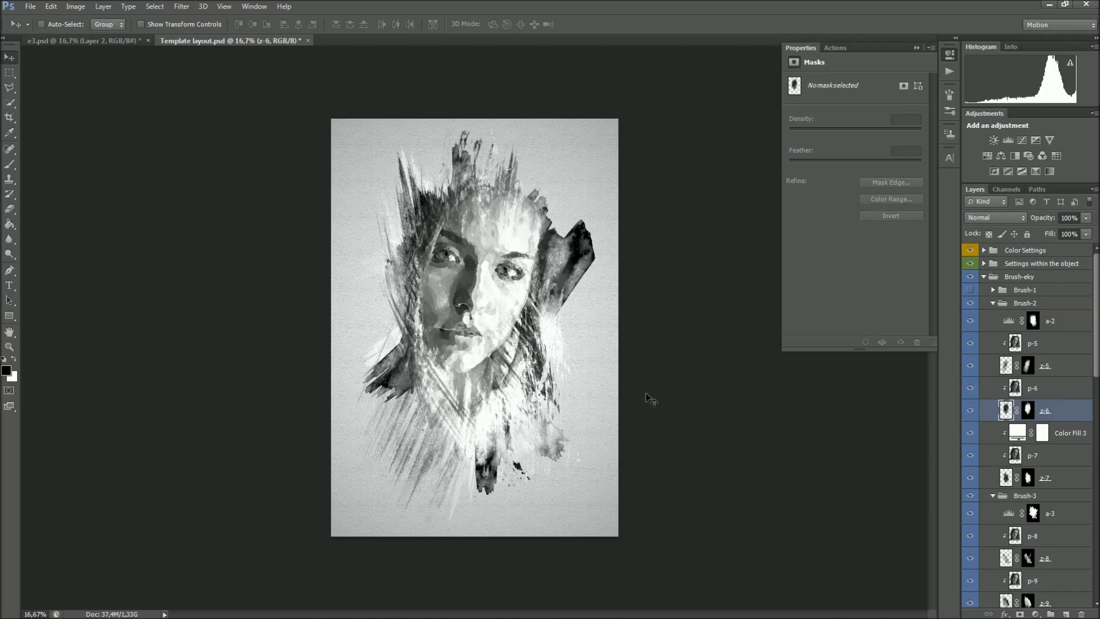
Rotate z-6 about 22 degrees and set z-7's opacity to 80%.
{"action": "key", "text": "ctrl+t"}
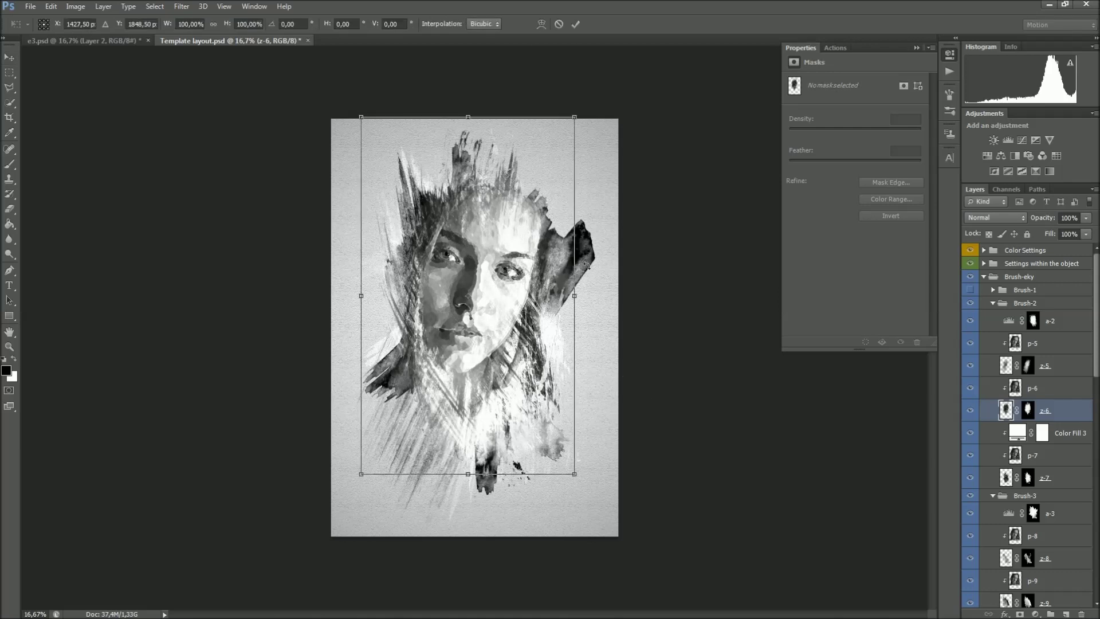
{"action": "left_click_drag", "start_coordinate": [588, 302], "coordinate": [603, 304]}
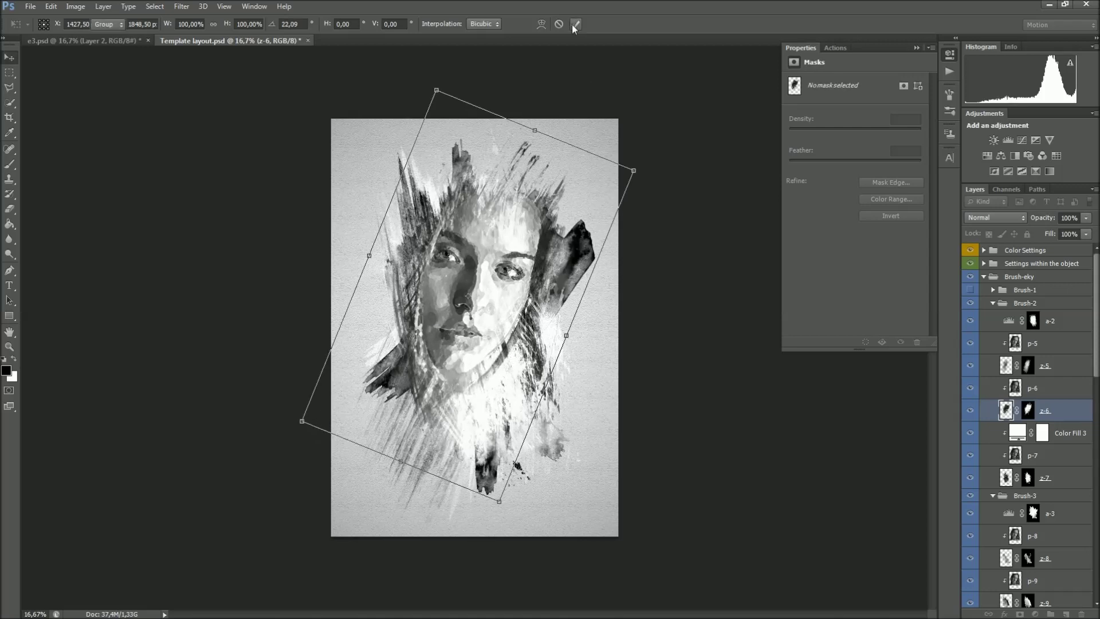
{"action": "key", "text": "Return"}
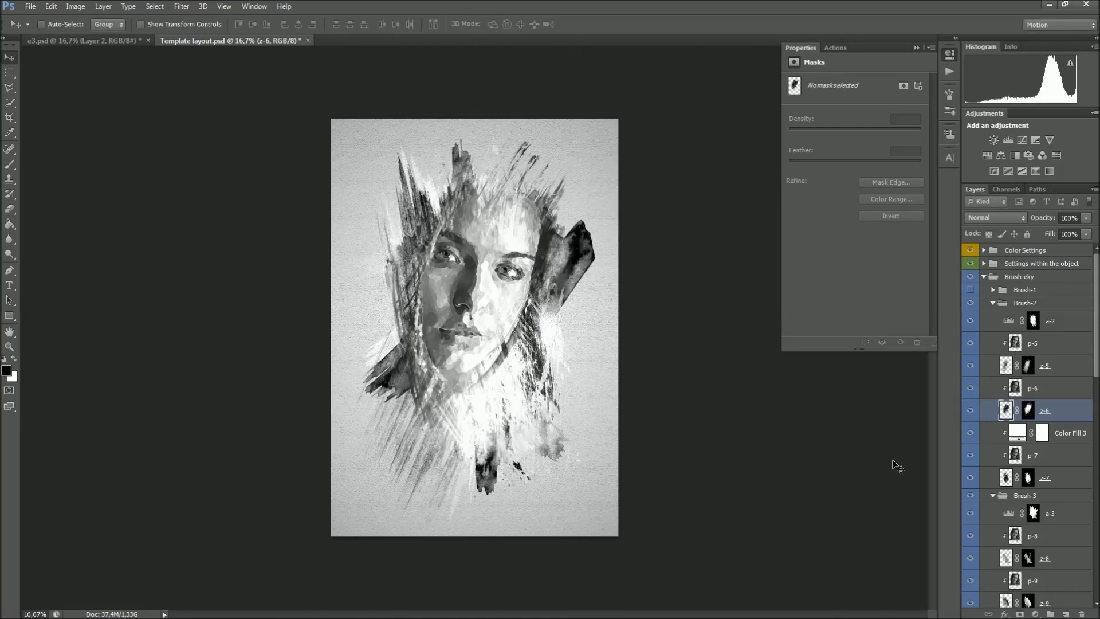
{"action": "left_click", "coordinate": [1003, 477]}
{"action": "key", "text": "8"}
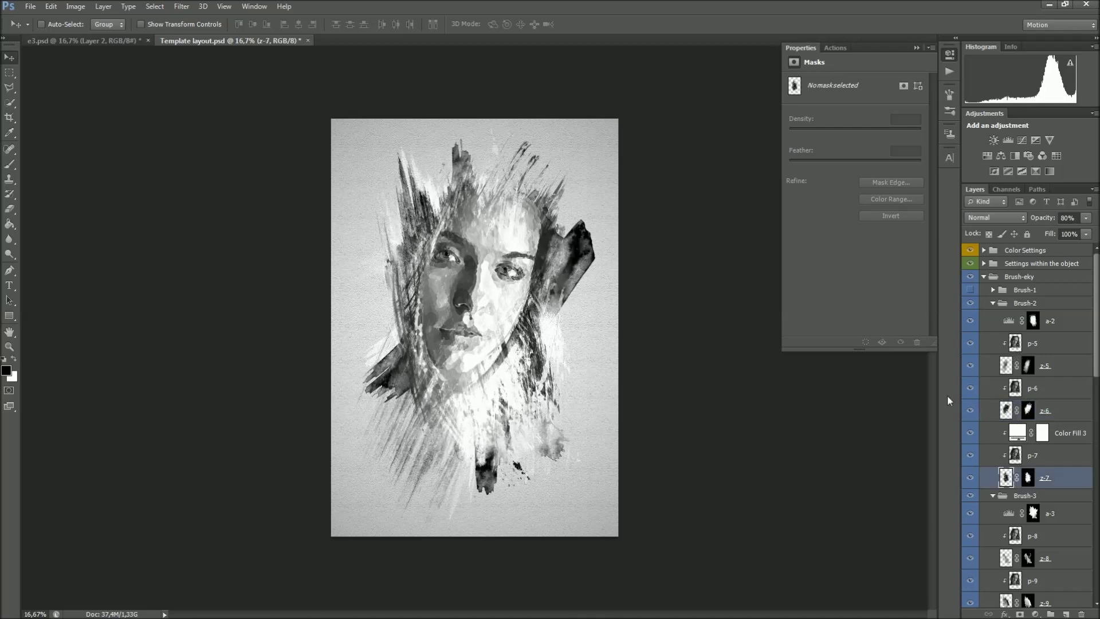
Collapse Brush-2, show the z-8 layer, and collapse Brush-3.
{"action": "left_click", "coordinate": [1021, 303]}
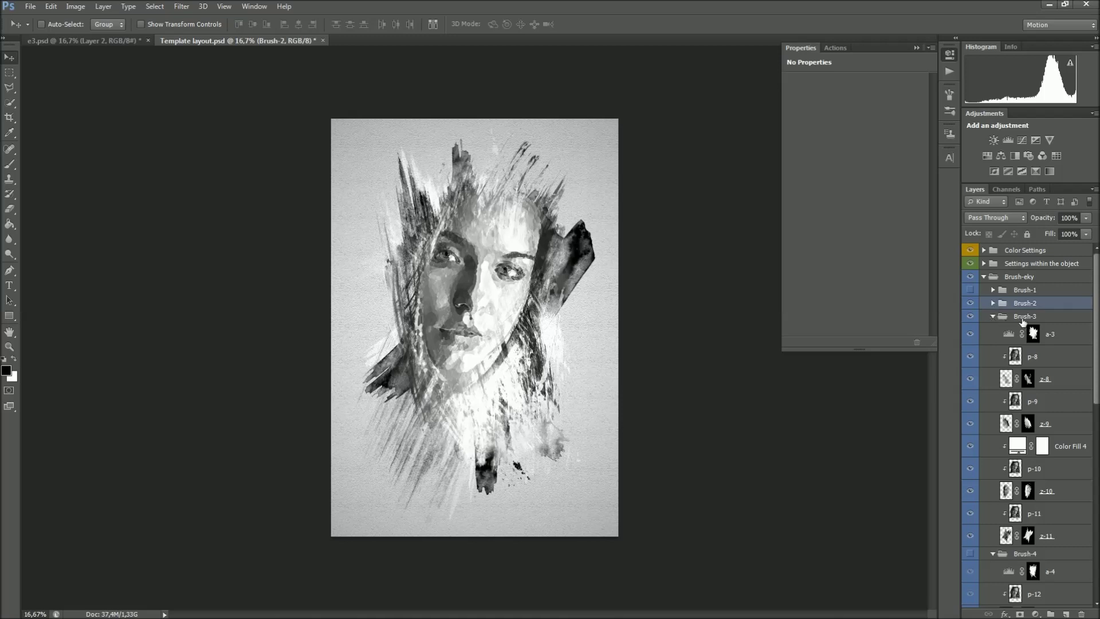
{"action": "left_click", "coordinate": [1007, 382]}
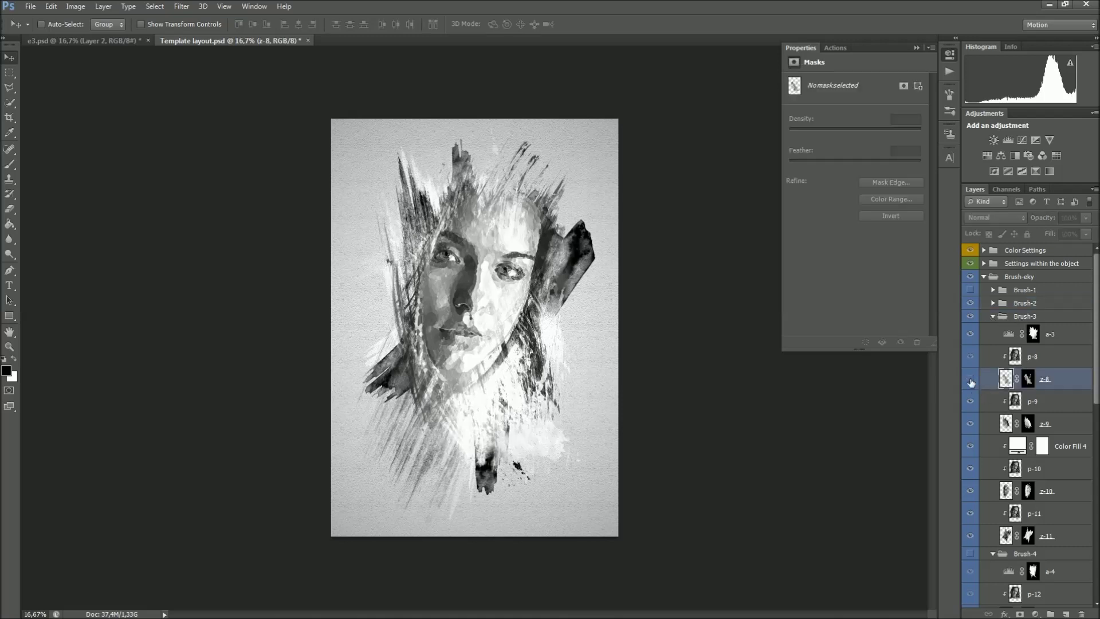
{"action": "left_click", "coordinate": [970, 379]}
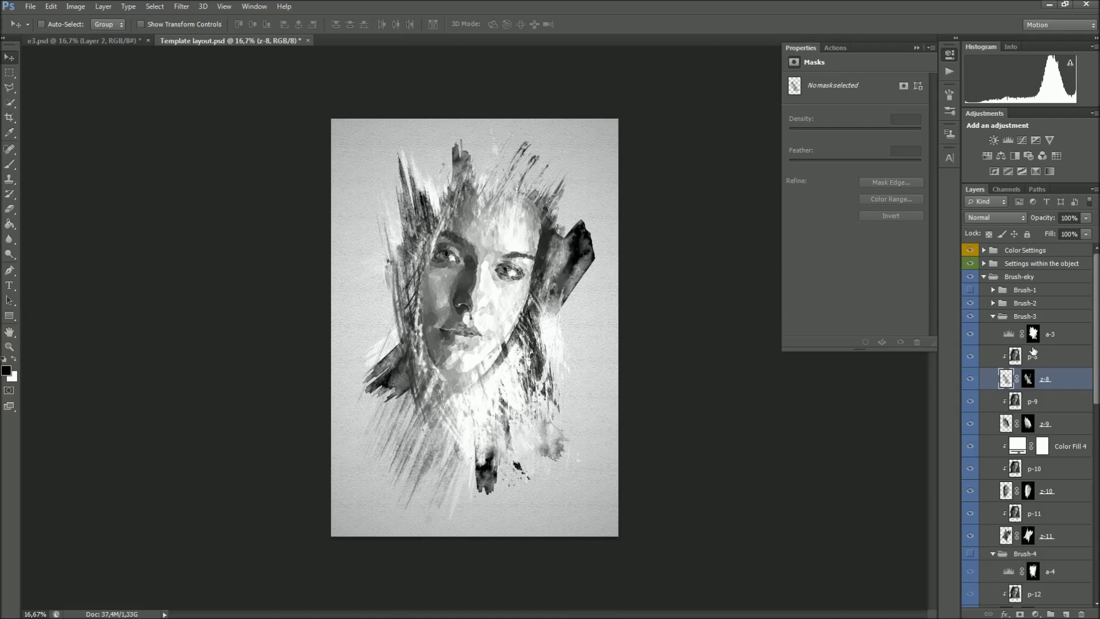
{"action": "left_click", "coordinate": [1030, 318]}
{"action": "left_click", "coordinate": [993, 316]}
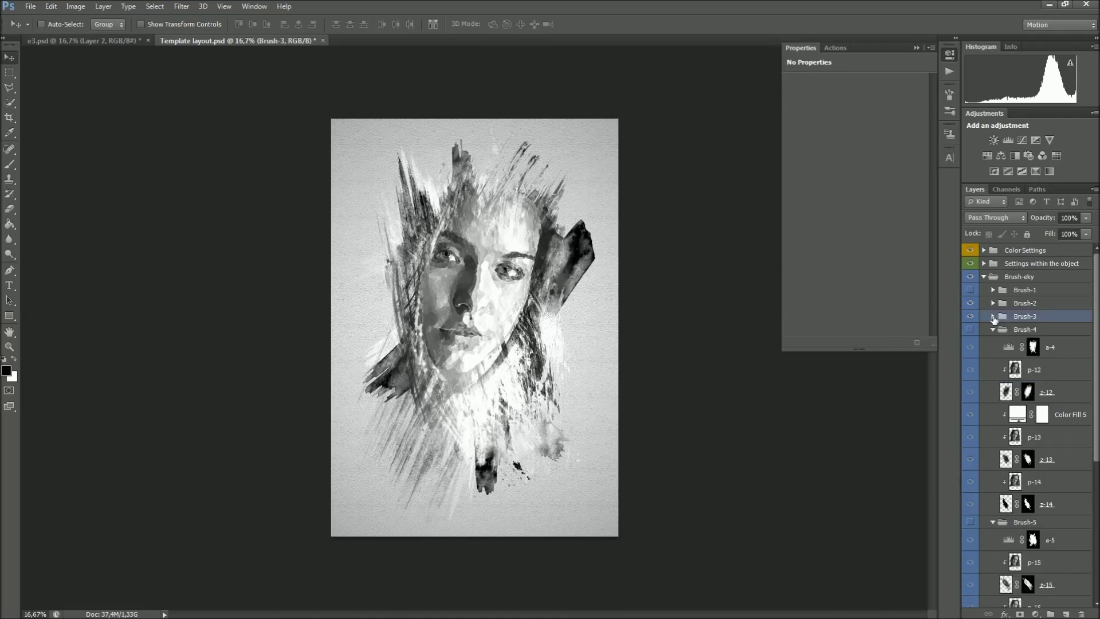
Show the Brush-4 group, hide Brush-3, and reposition the z-12 strokes on the portrait.
{"action": "left_click", "coordinate": [1016, 332]}
{"action": "left_click", "coordinate": [971, 330]}
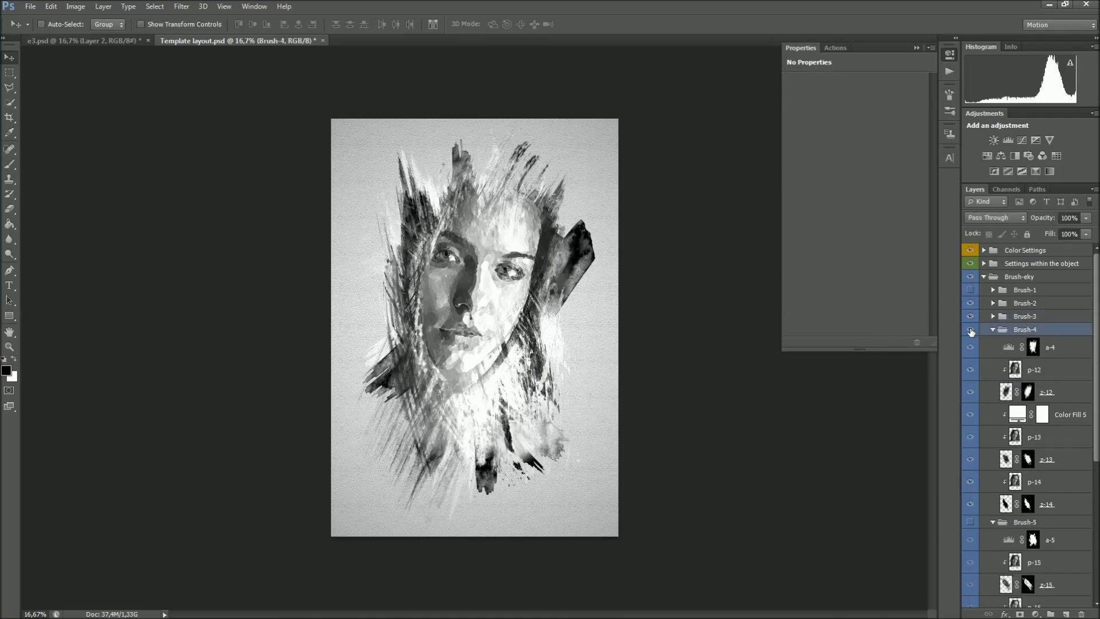
{"action": "left_click", "coordinate": [1006, 392]}
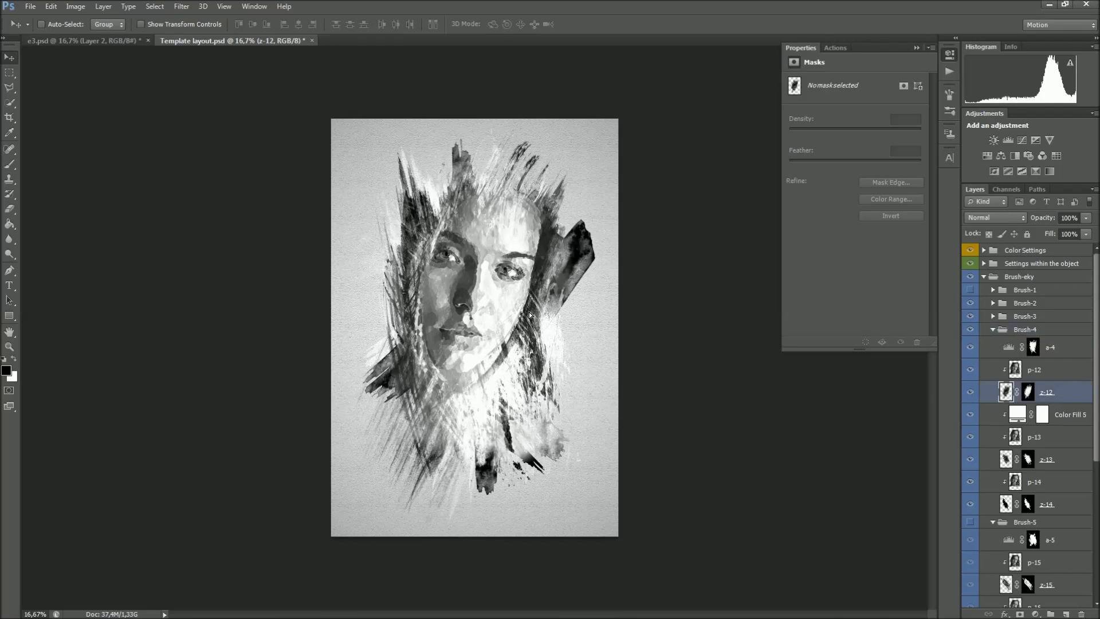
{"action": "left_click_drag", "start_coordinate": [531, 314], "coordinate": [518, 303]}
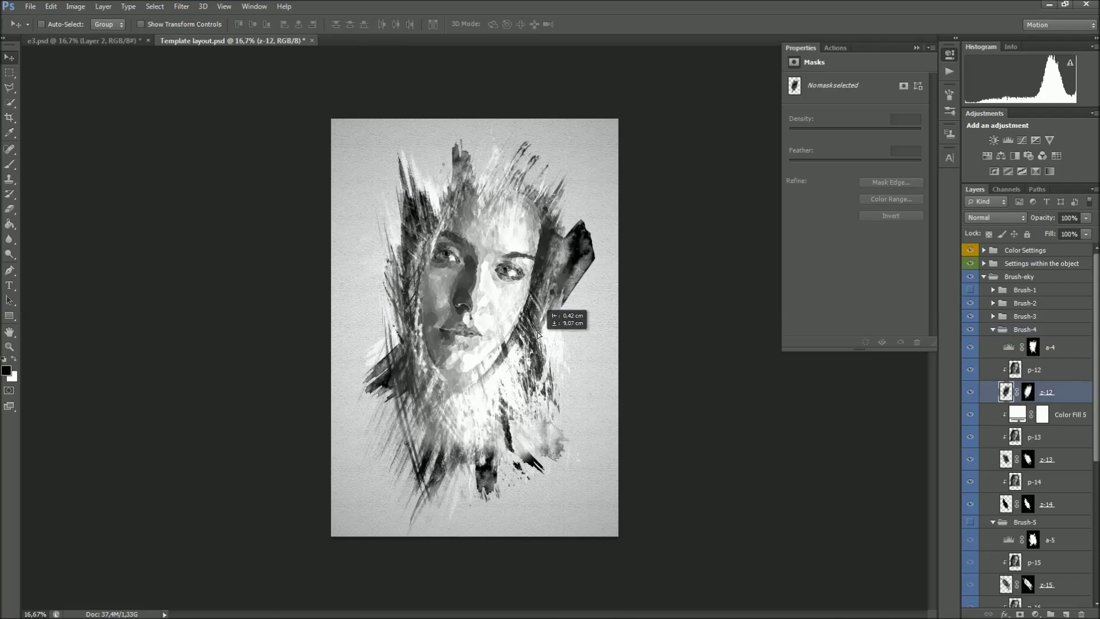
{"action": "left_click_drag", "start_coordinate": [519, 304], "coordinate": [544, 324]}
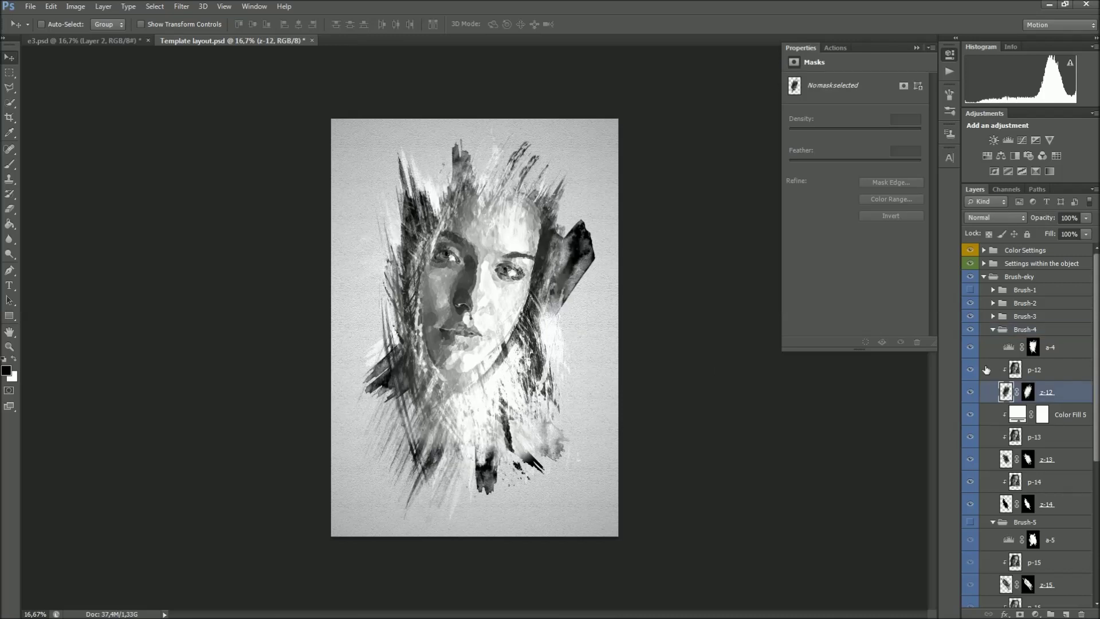
{"action": "left_click", "coordinate": [970, 317]}
{"action": "mouse_move", "coordinate": [556, 344]}
{"action": "left_mouse_down"}
{"action": "mouse_move", "coordinate": [570, 353]}
{"action": "mouse_move", "coordinate": [550, 316]}
{"action": "mouse_move", "coordinate": [593, 334]}
{"action": "left_mouse_up"}
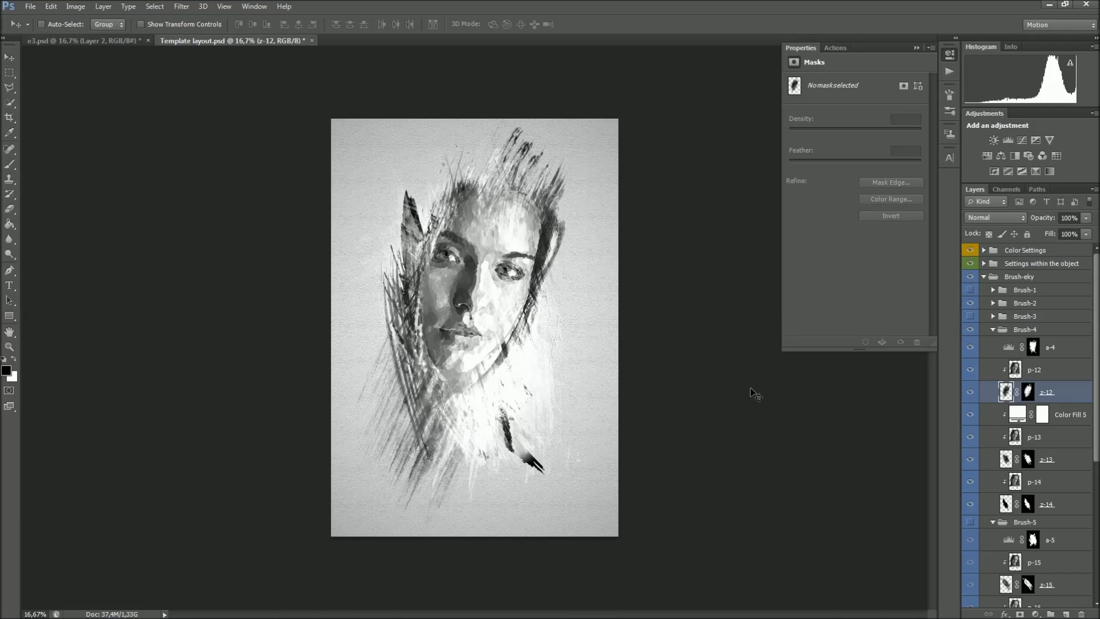
Rotate the z-12 strokes about -36.47° and nudge them slightly down.
{"action": "key", "text": "ctrl+t"}
{"action": "left_click_drag", "start_coordinate": [719, 392], "coordinate": [658, 226]}
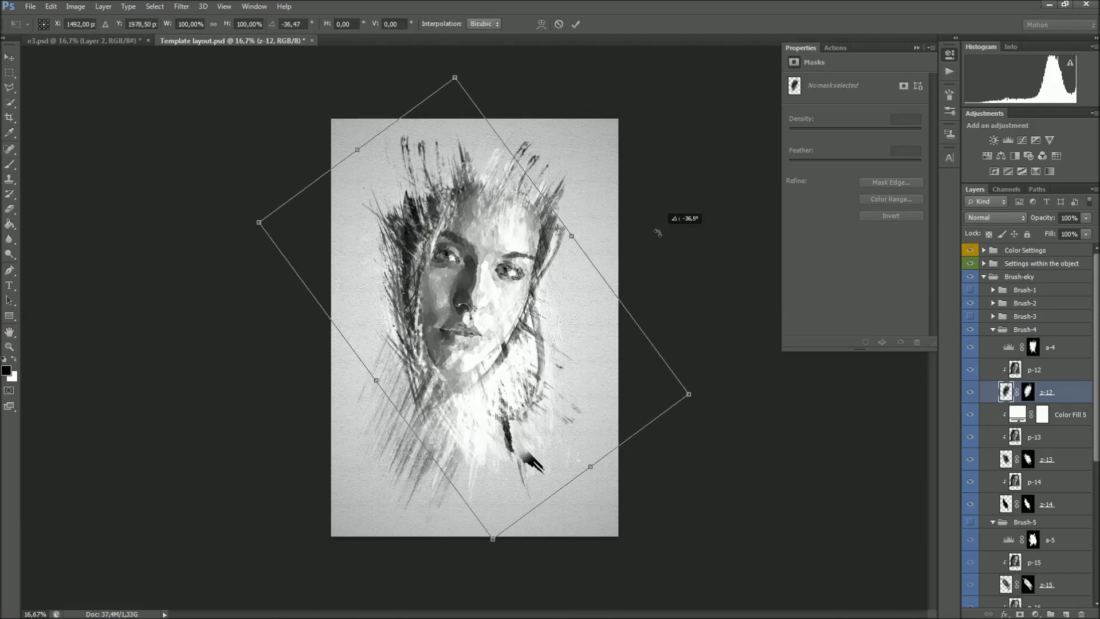
{"action": "left_click_drag", "start_coordinate": [592, 294], "coordinate": [592, 302]}
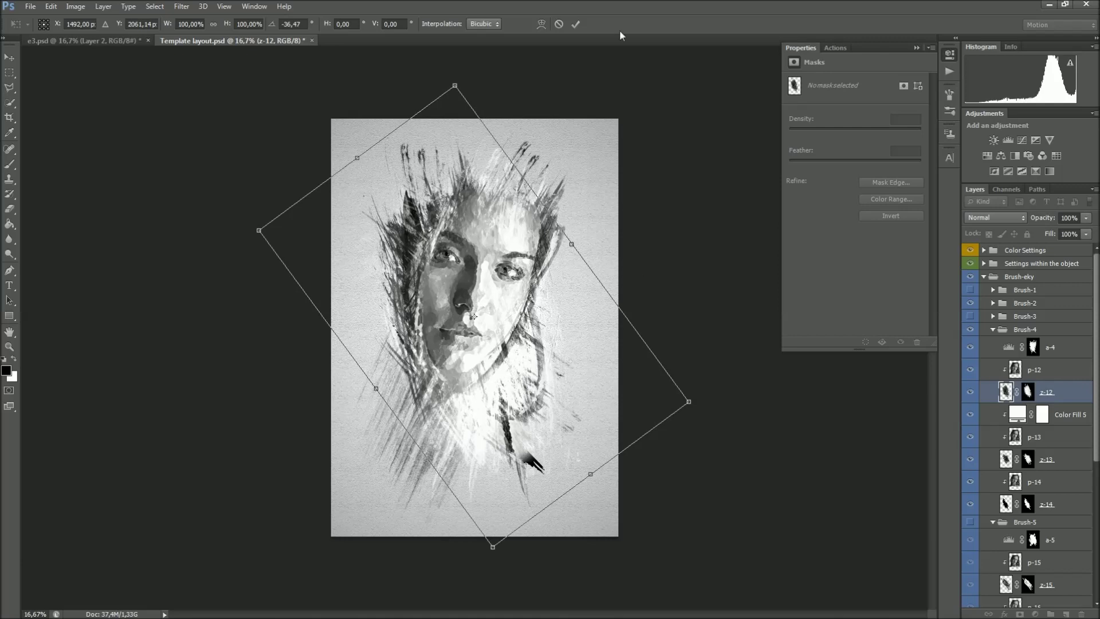
{"action": "left_click", "coordinate": [575, 23]}
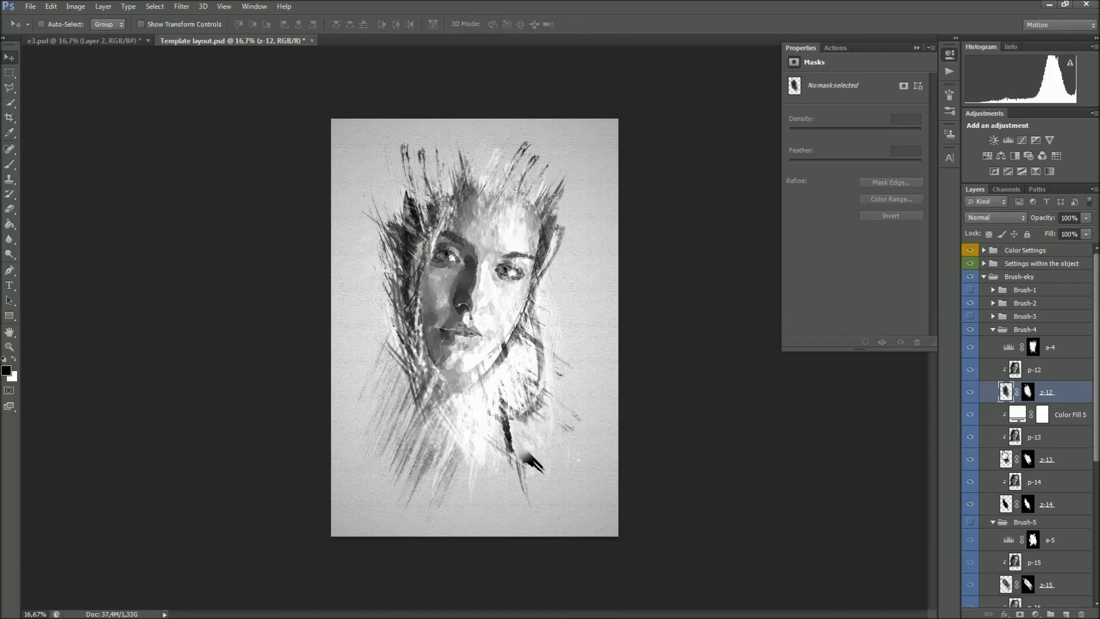
Set z-13 to 50% opacity, hide z-14, and show the Brush-5 group.
{"action": "left_click", "coordinate": [1003, 458]}
{"action": "left_click", "coordinate": [970, 459]}
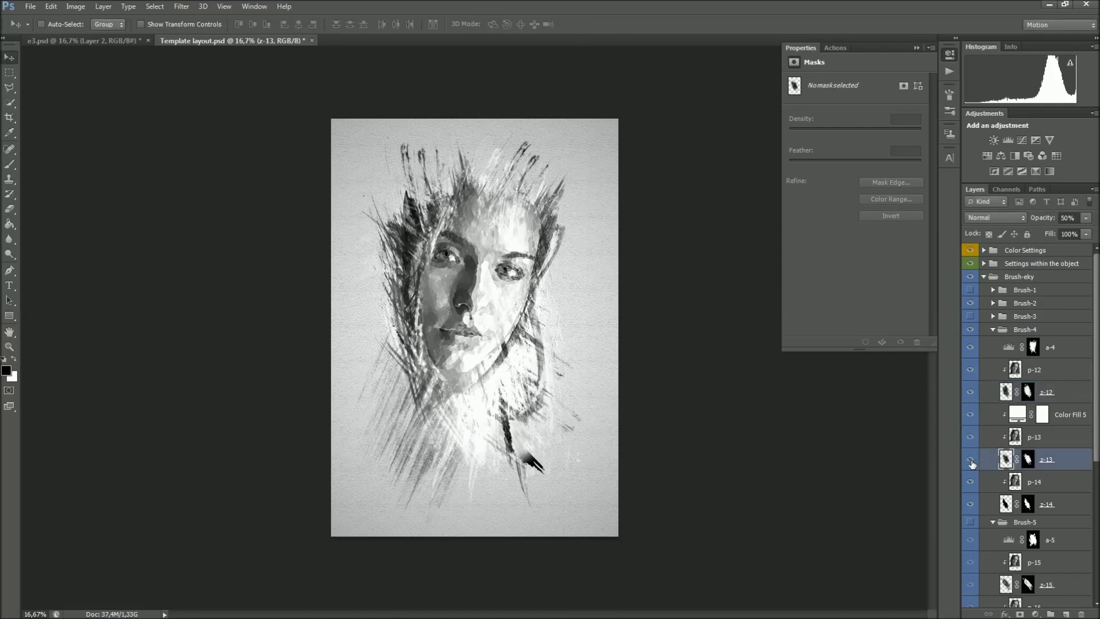
{"action": "left_click", "coordinate": [1004, 508]}
{"action": "left_click", "coordinate": [970, 506]}
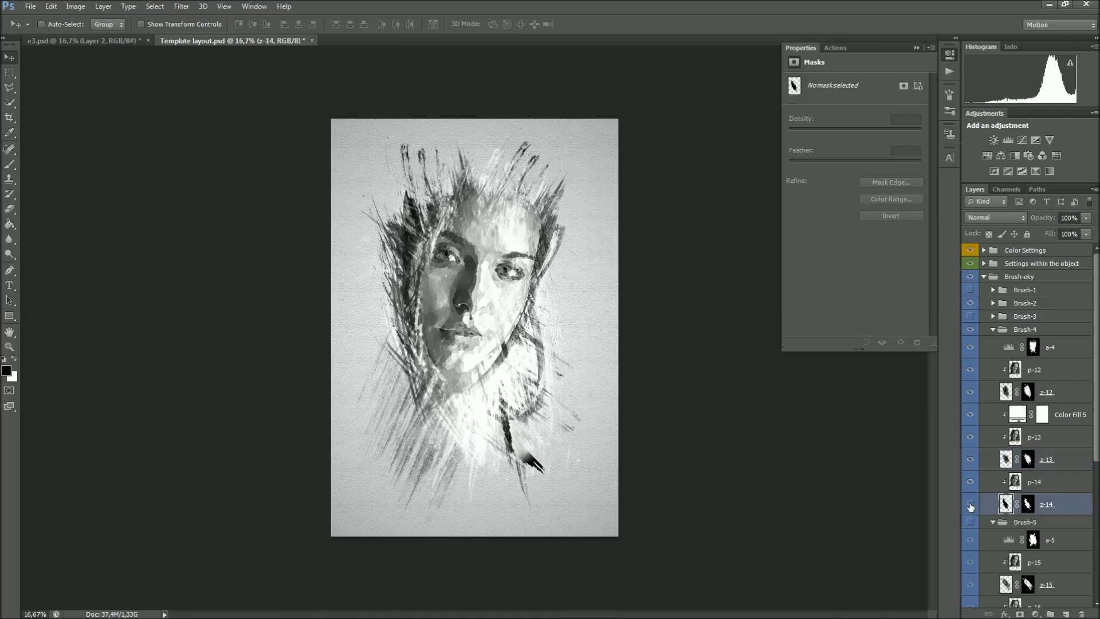
{"action": "left_click", "coordinate": [970, 506]}
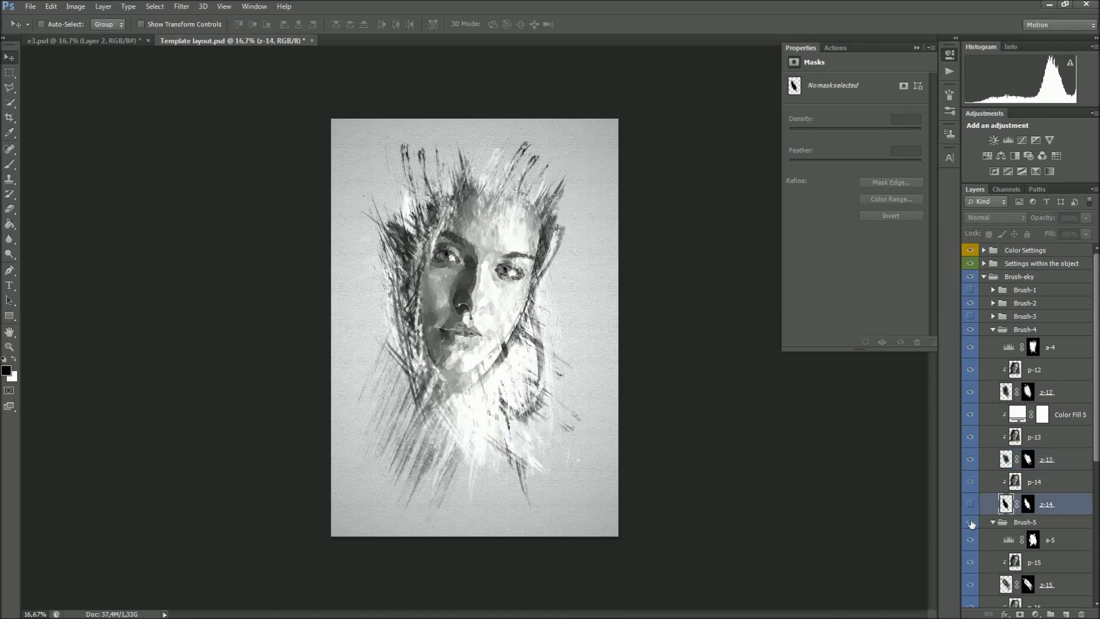
{"action": "left_click", "coordinate": [970, 522]}
{"action": "left_click", "coordinate": [1008, 523]}
Briefly hide and reshow the z-15 strokes to compare.
{"action": "scroll", "coordinate": [1053, 471], "scroll_direction": "down", "scroll_amount": 3}
{"action": "scroll", "coordinate": [1052, 471], "scroll_direction": "down", "scroll_amount": 2}
{"action": "left_click", "coordinate": [1005, 466]}
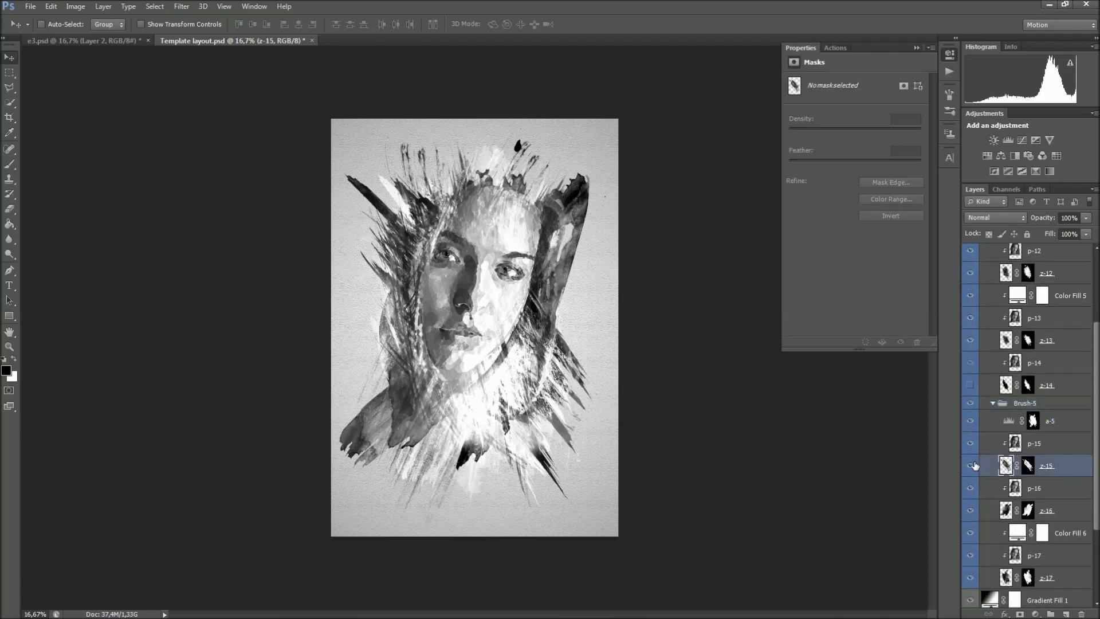
{"action": "left_click", "coordinate": [972, 467]}
{"action": "left_click", "coordinate": [972, 467]}
Move z-16 slightly, lower its opacity, then hide z-16 and z-17.
{"action": "left_click", "coordinate": [994, 512]}
{"action": "left_click_drag", "start_coordinate": [560, 326], "coordinate": [567, 343]}
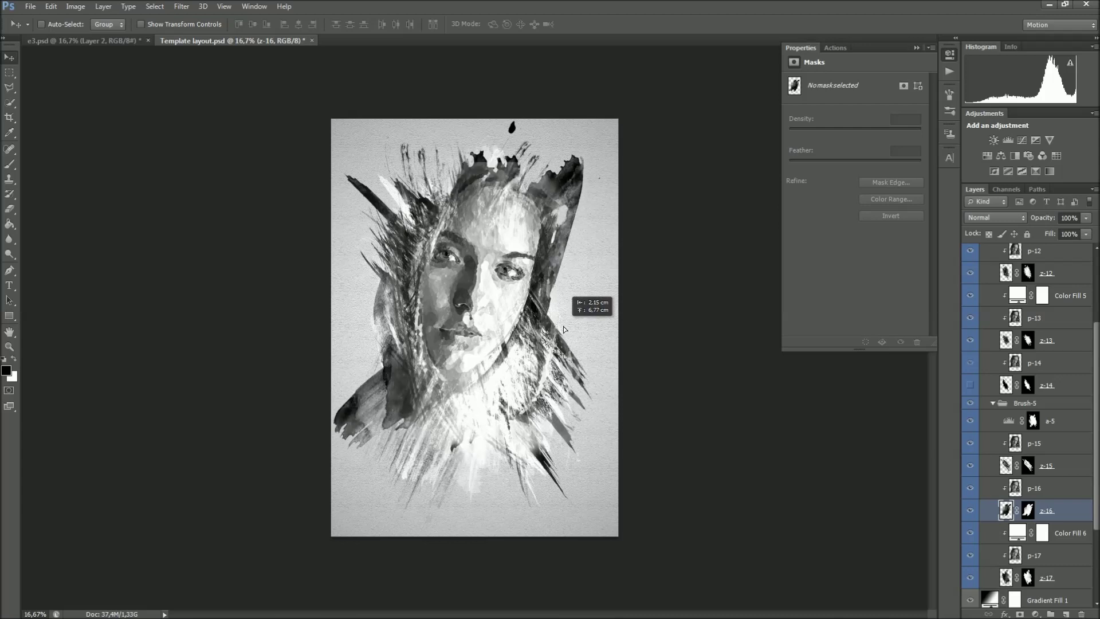
{"action": "left_click", "coordinate": [1085, 217]}
{"action": "left_click_drag", "start_coordinate": [1052, 232], "coordinate": [1051, 232]}
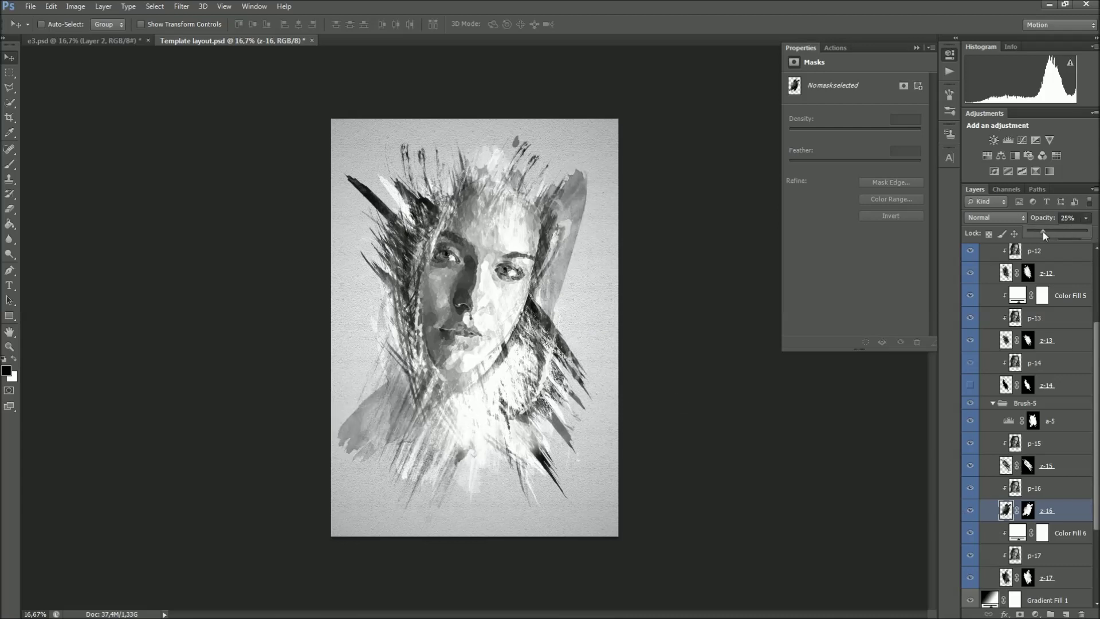
{"action": "left_click", "coordinate": [970, 510]}
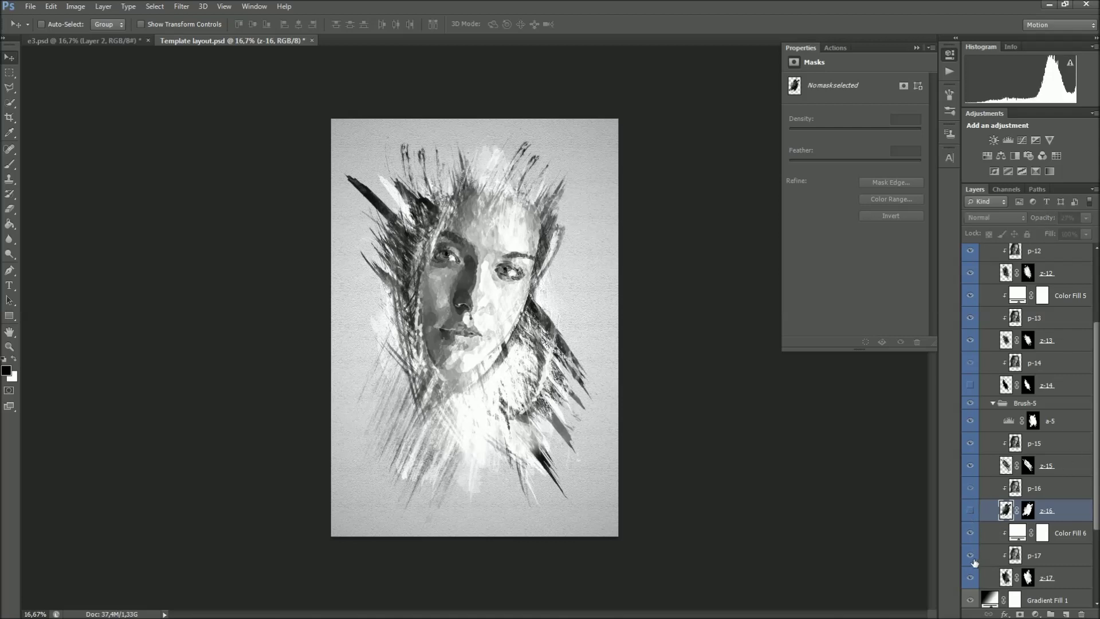
{"action": "left_click", "coordinate": [970, 577]}
Shift the whole Brush-5 group's strokes, then hide the Brush-5 and Brush-4 groups.
{"action": "left_click", "coordinate": [1025, 403]}
{"action": "left_click_drag", "start_coordinate": [564, 315], "coordinate": [551, 295]}
{"action": "left_click_drag", "start_coordinate": [572, 353], "coordinate": [574, 378]}
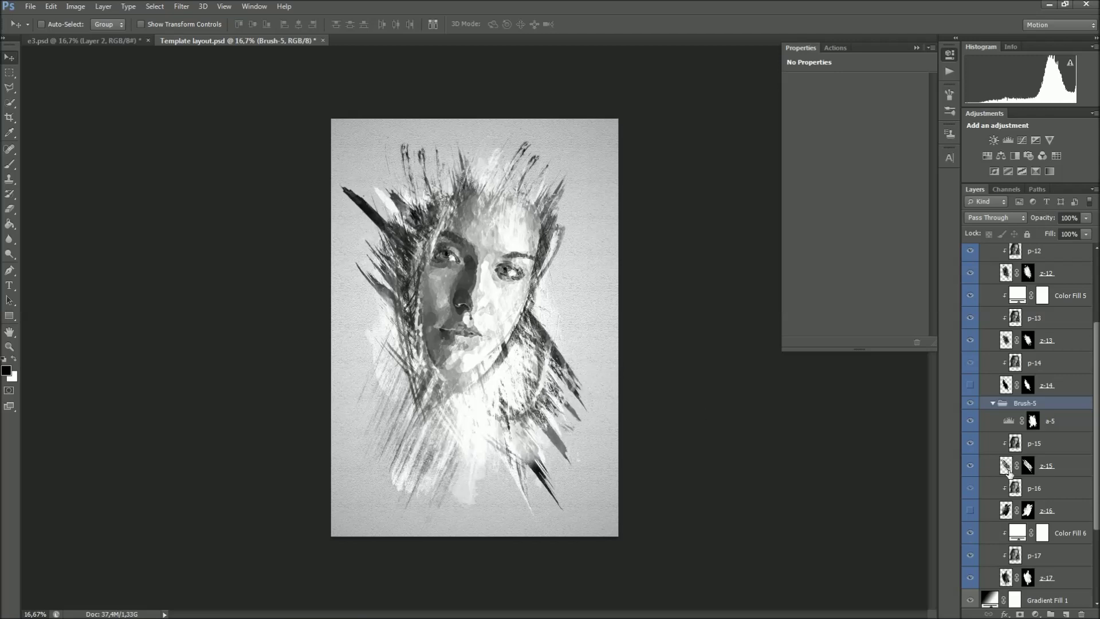
{"action": "left_click", "coordinate": [970, 404]}
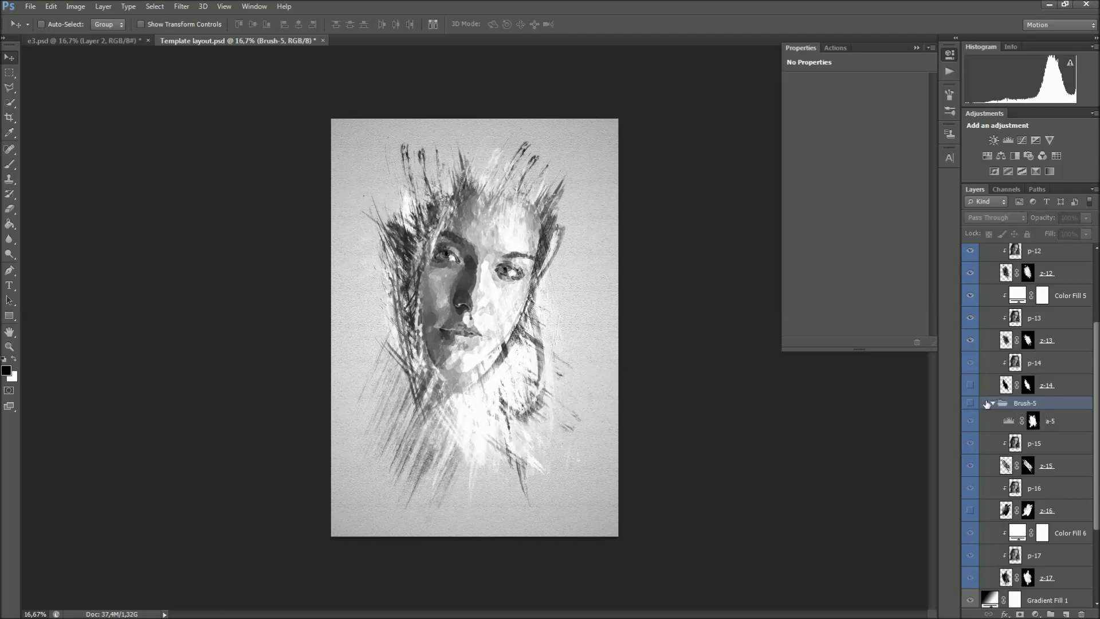
{"action": "scroll", "coordinate": [985, 389], "scroll_direction": "up", "scroll_amount": 3}
{"action": "scroll", "coordinate": [990, 365], "scroll_direction": "up", "scroll_amount": 2}
{"action": "left_click", "coordinate": [980, 331]}
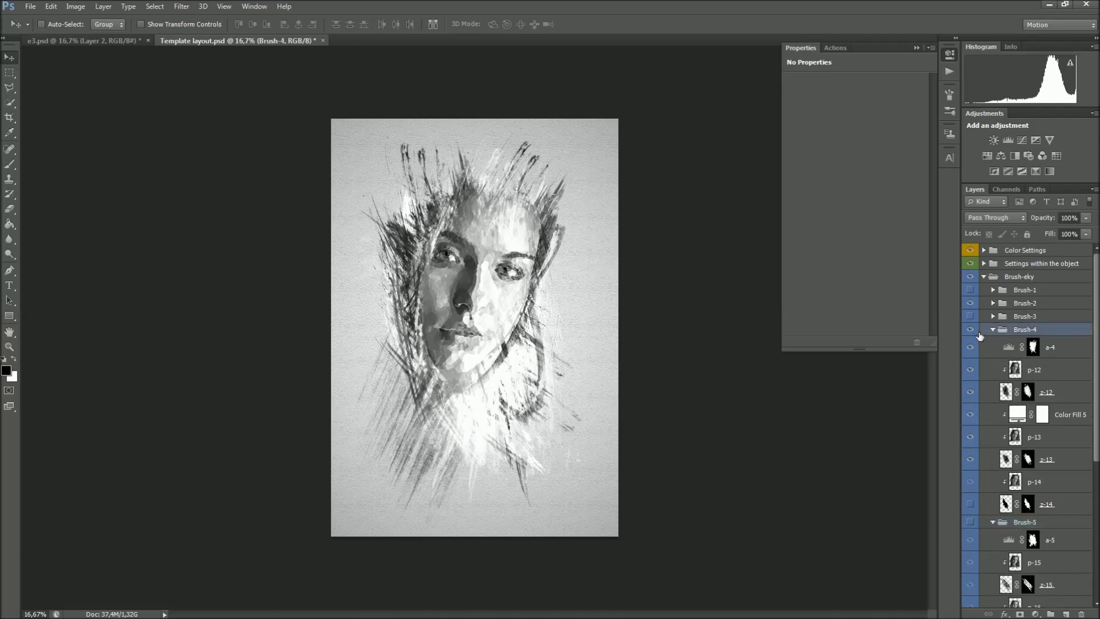
Show the Brush-3 strokes again and collapse the Brush-eky group.
{"action": "left_click", "coordinate": [970, 316]}
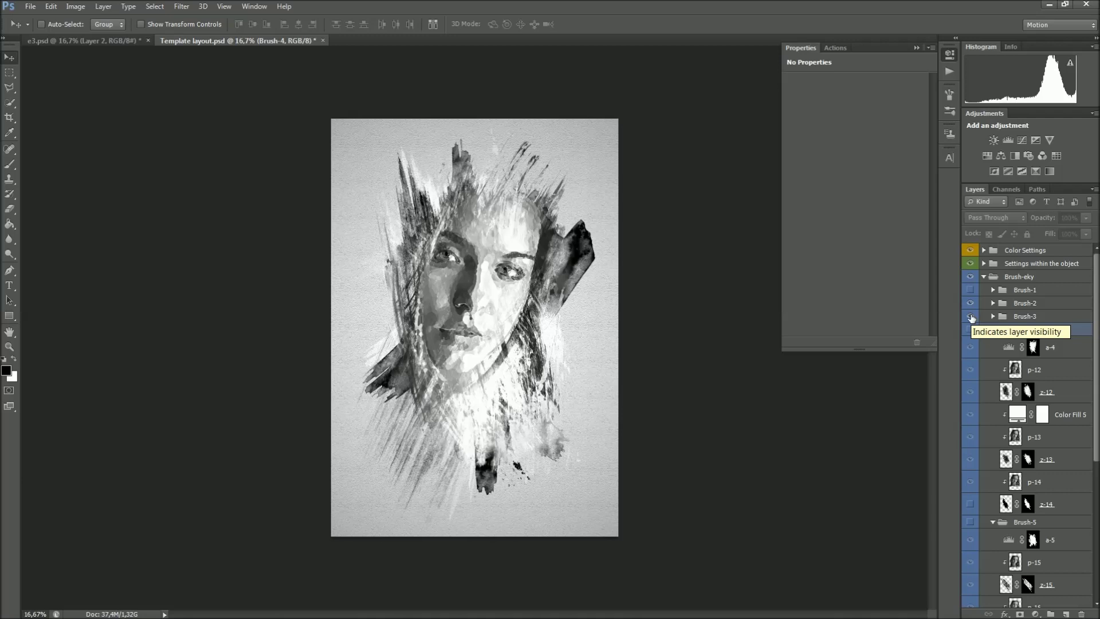
{"action": "left_click", "coordinate": [1009, 280]}
{"action": "left_click", "coordinate": [984, 277]}
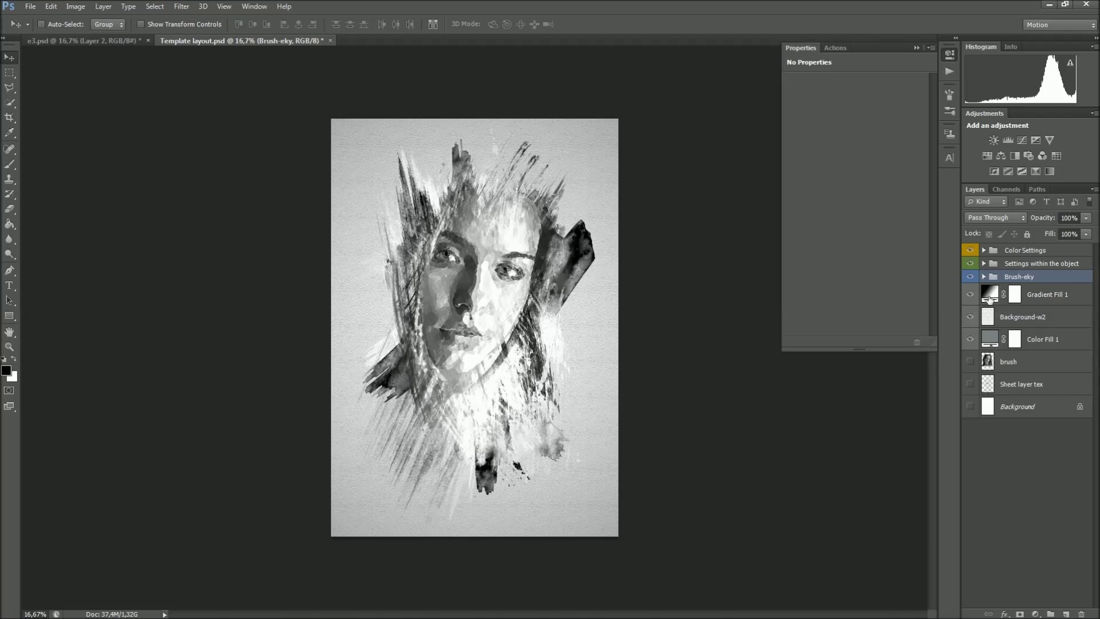
Toggle Gradient Fill 1 off and back on, then hide the Background-w2 paper layer.
{"action": "left_click", "coordinate": [1026, 296]}
{"action": "left_click", "coordinate": [971, 297]}
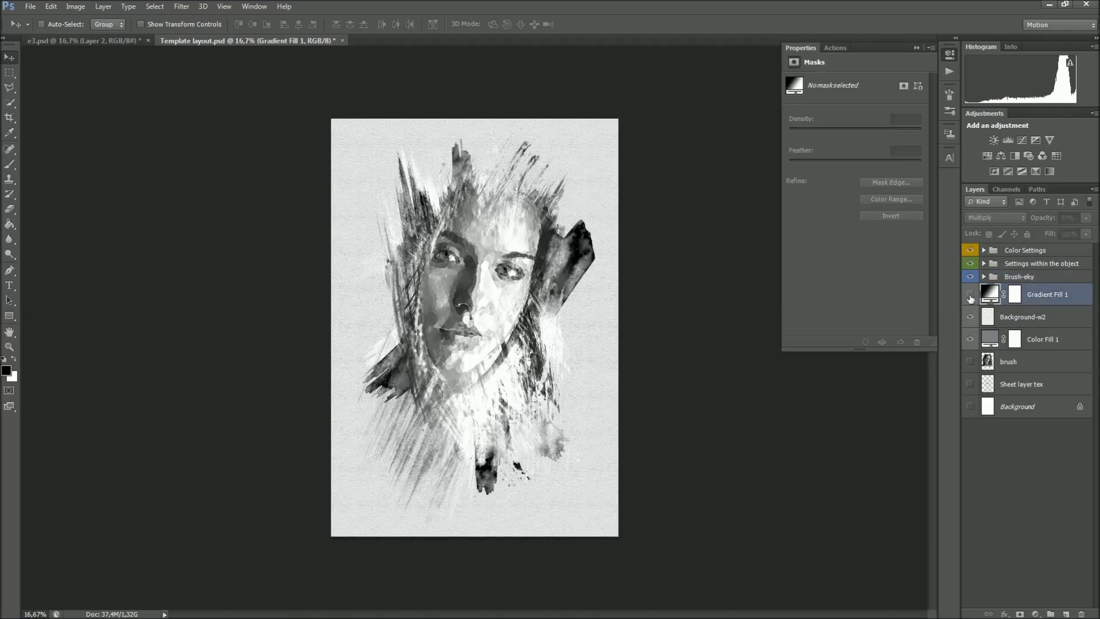
{"action": "left_click", "coordinate": [969, 297]}
{"action": "left_click", "coordinate": [1005, 317]}
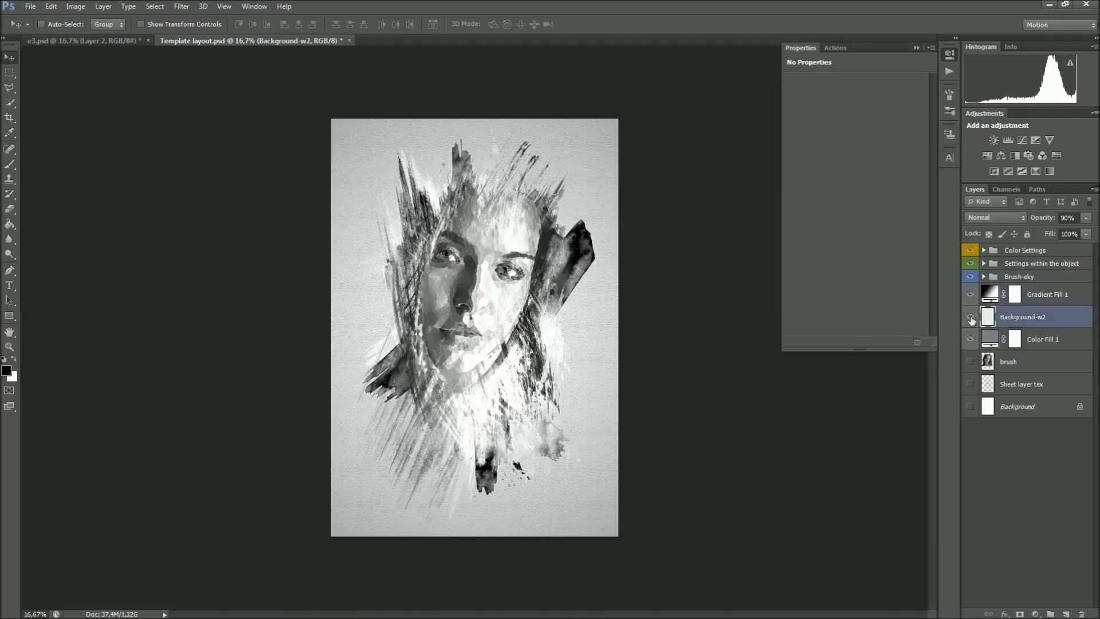
{"action": "left_click", "coordinate": [970, 320]}
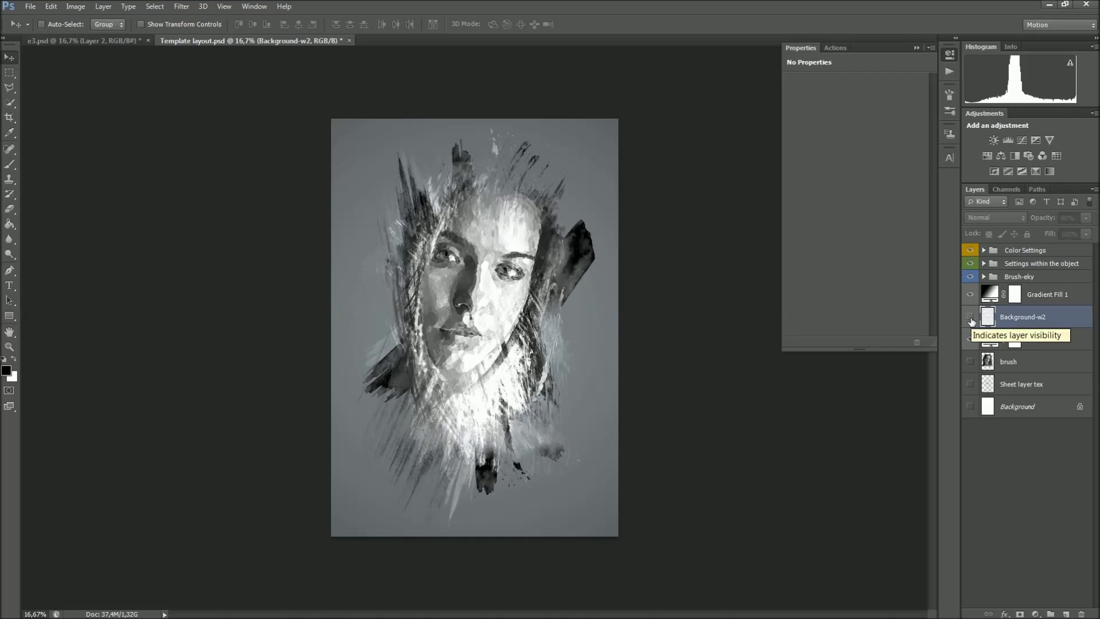